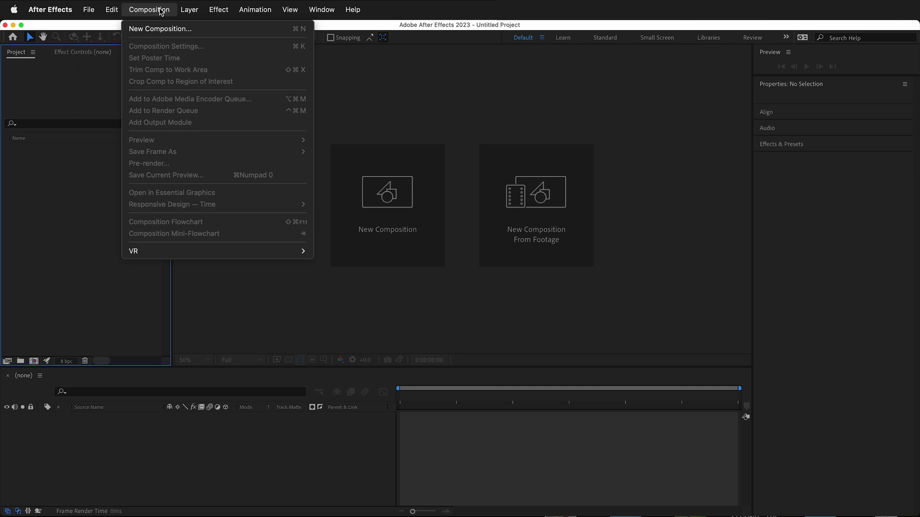
Step: Create a composition named Comp 1 at 1920×1080, 60 fps, 30 seconds, with a black background
click(161, 28)
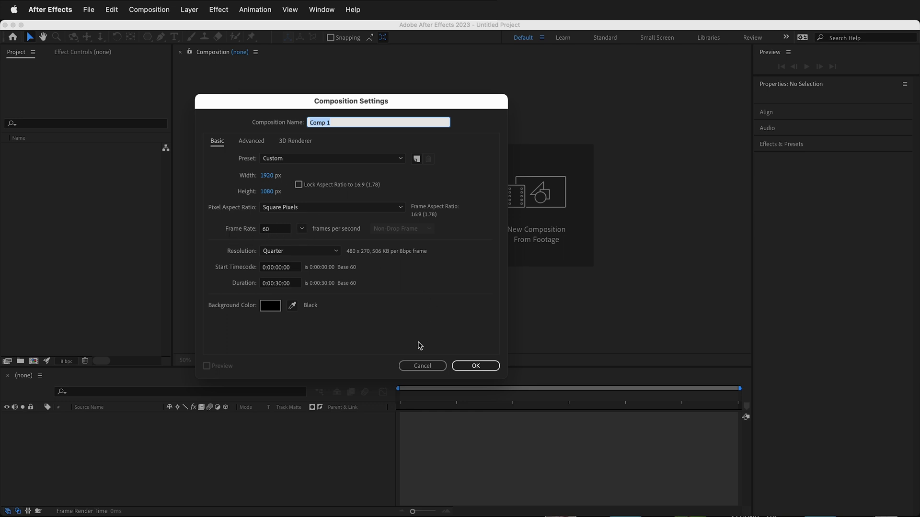
click(475, 366)
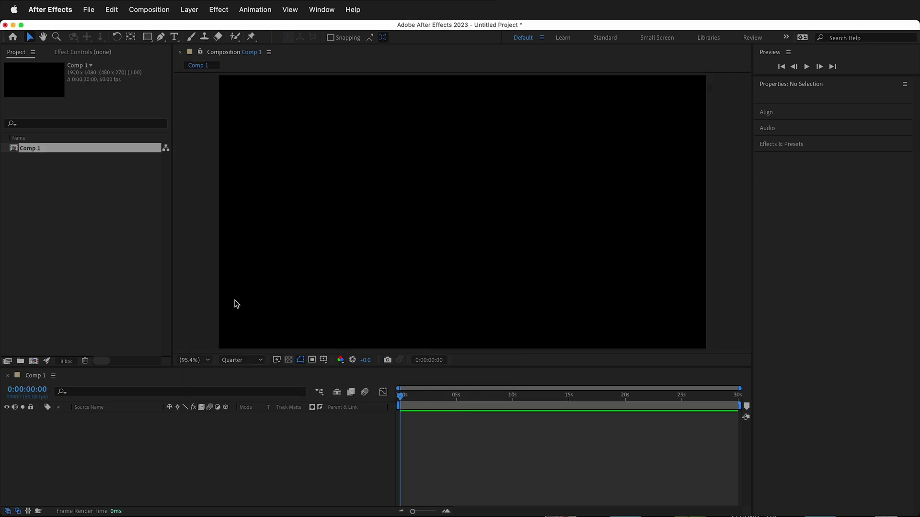
Step: Draw a single white-stroked pentagon with the Polygon Tool, undoing an accidental second one
click(147, 37)
drag(150, 39, 186, 73)
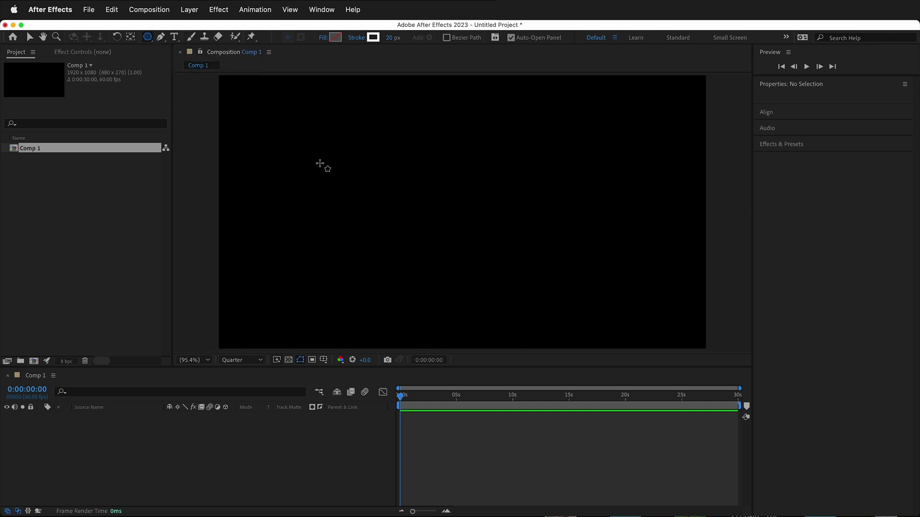
drag(314, 157, 369, 199)
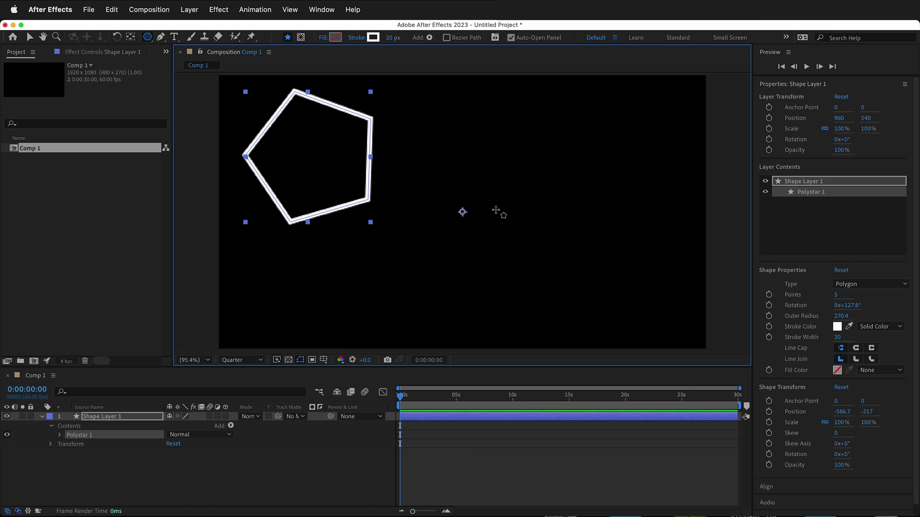
drag(496, 209, 529, 232)
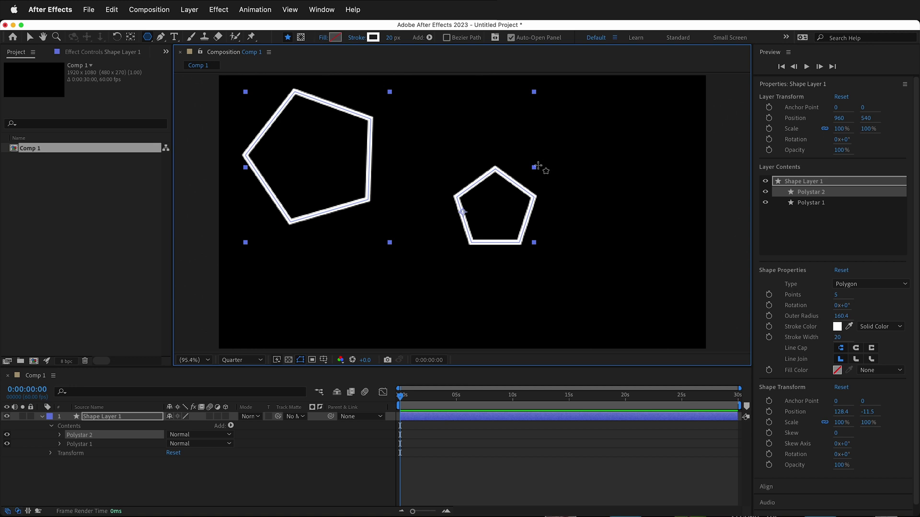
key(super+z)
key(super+z)
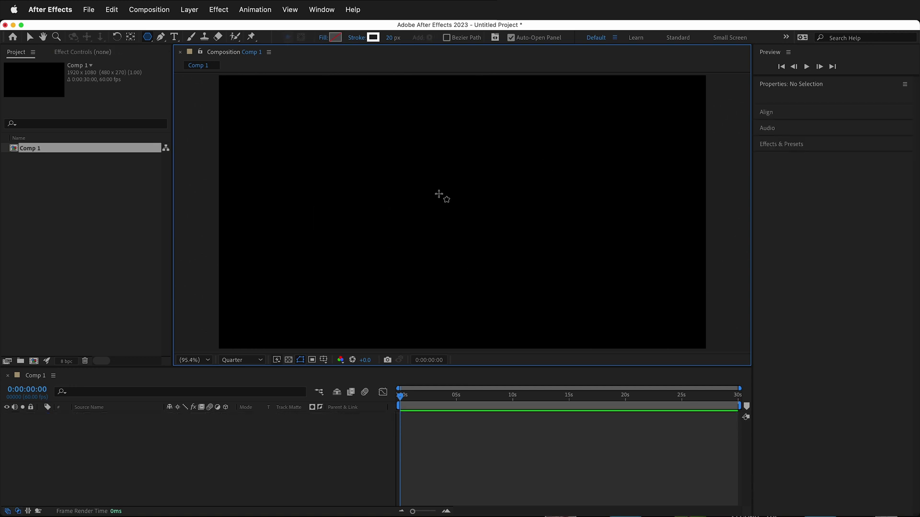
drag(441, 185, 491, 223)
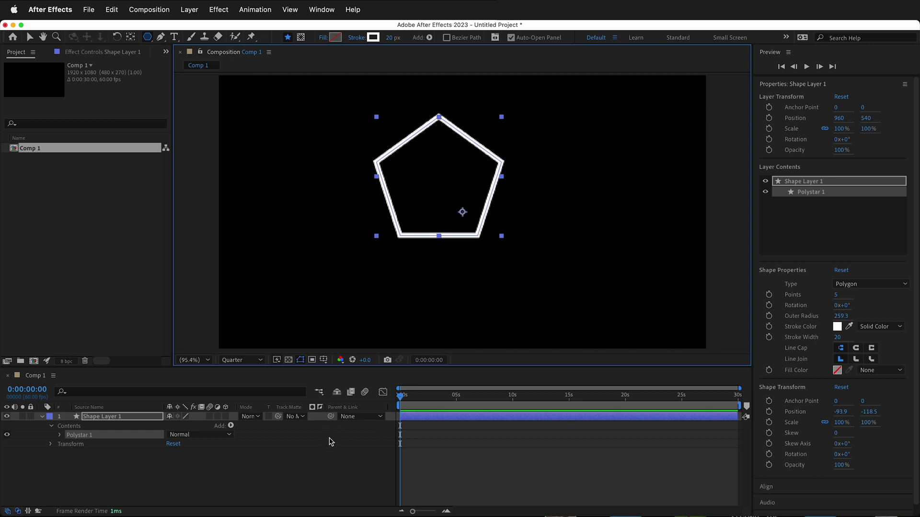
Step: Set the Transform: Polystar 1 Position offset to 0,0
click(50, 445)
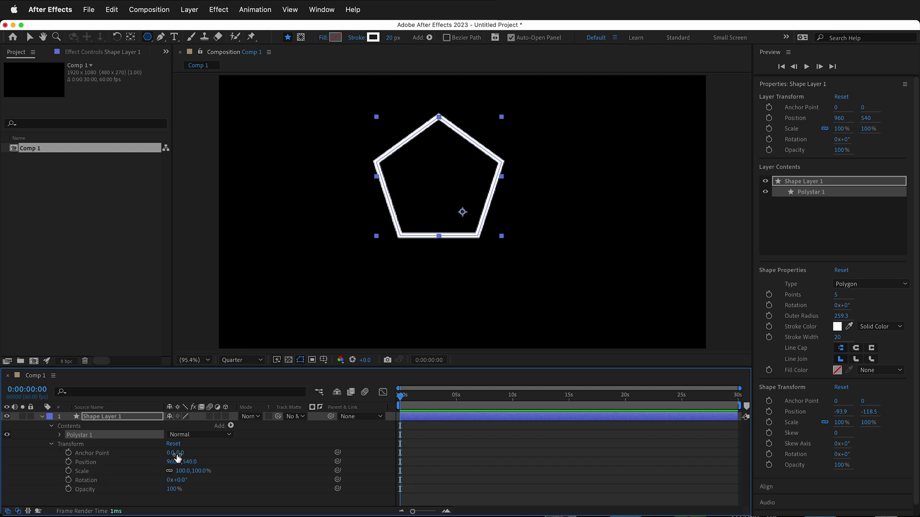
click(58, 436)
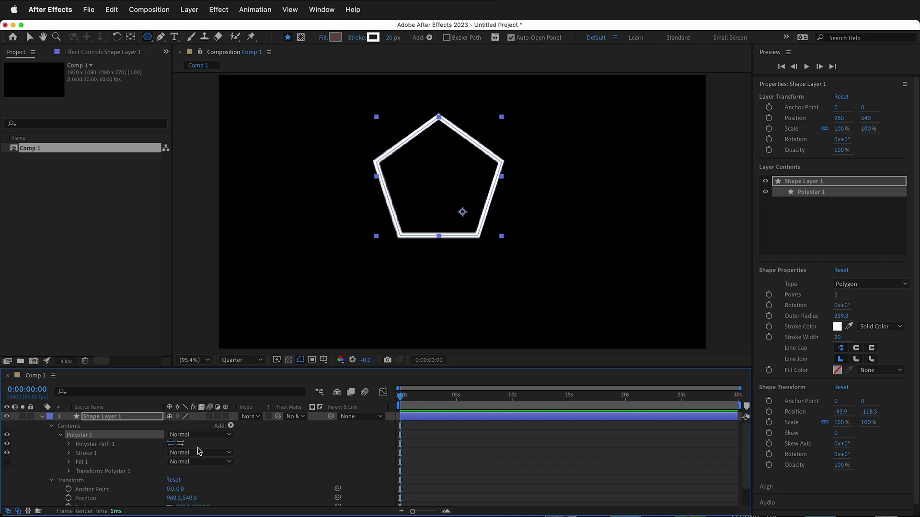
click(68, 472)
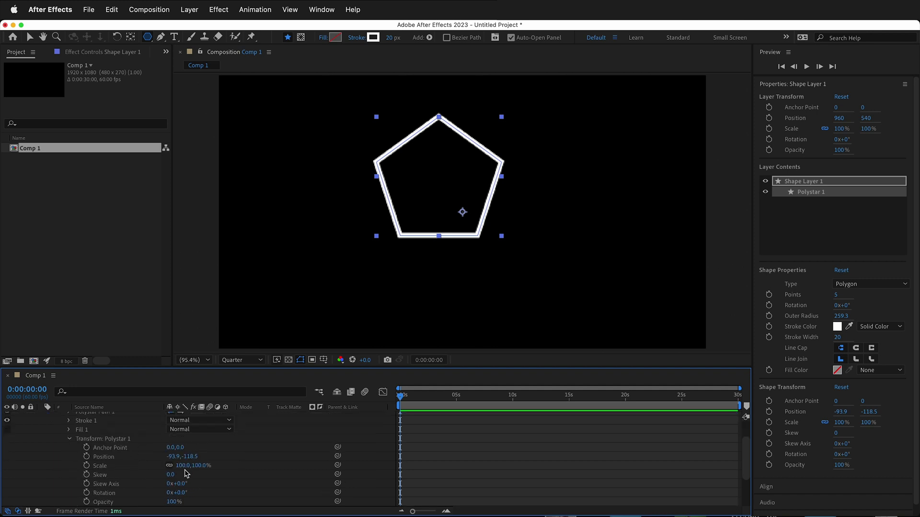
click(175, 456)
text(0)
click(189, 455)
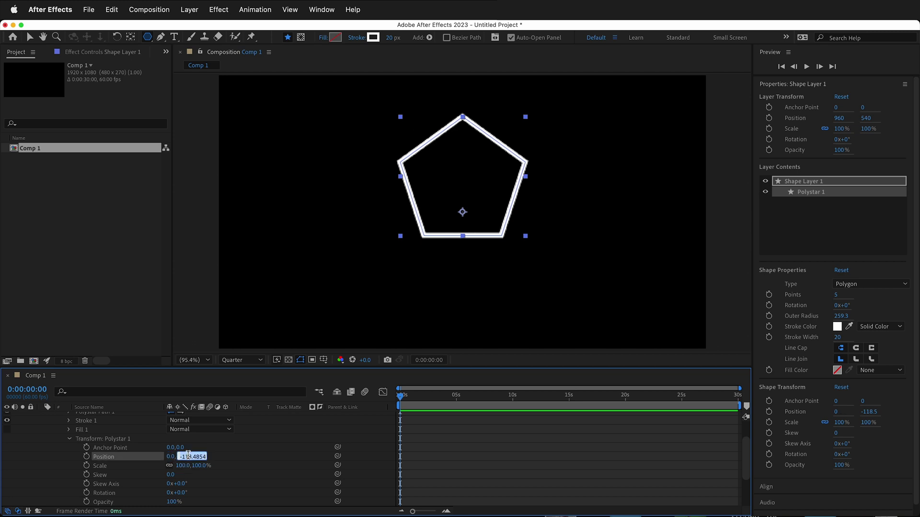
text(0)
key(Return)
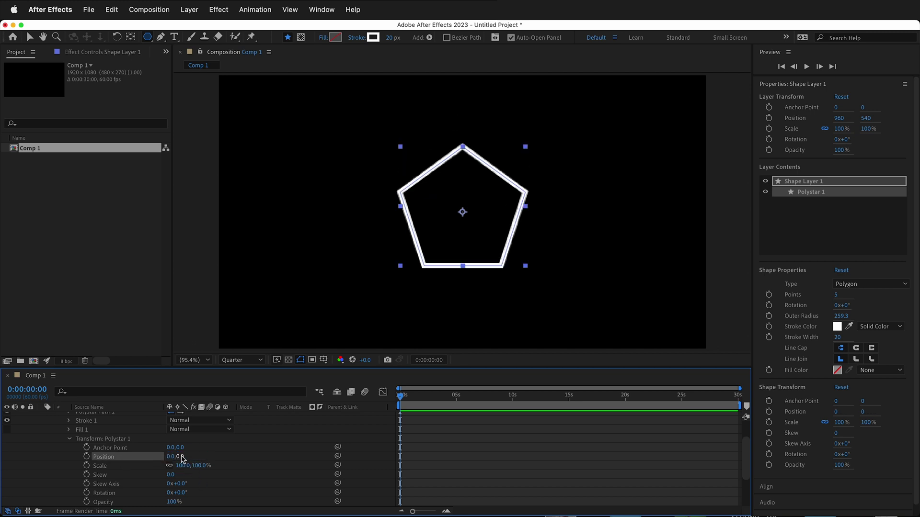
Step: Align Shape Layer 1 to the composition's vertical centre
scroll(94, 447, up, 3)
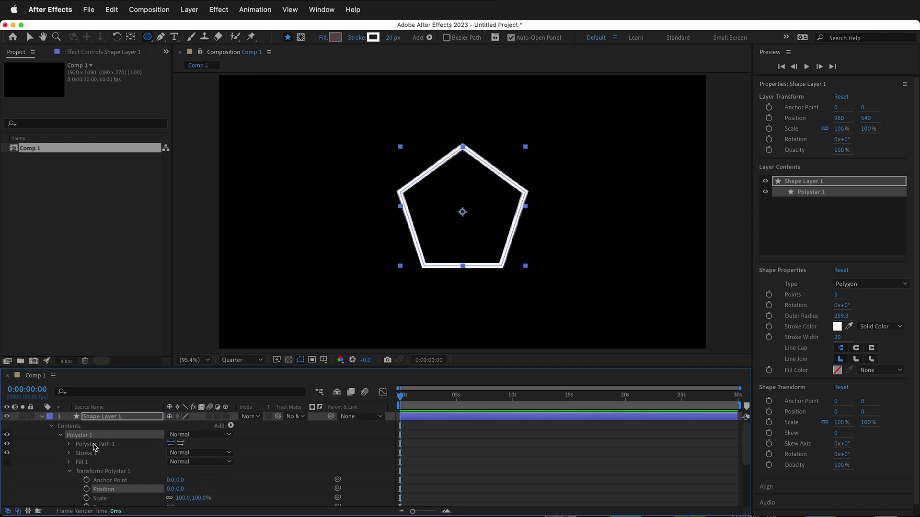
click(96, 416)
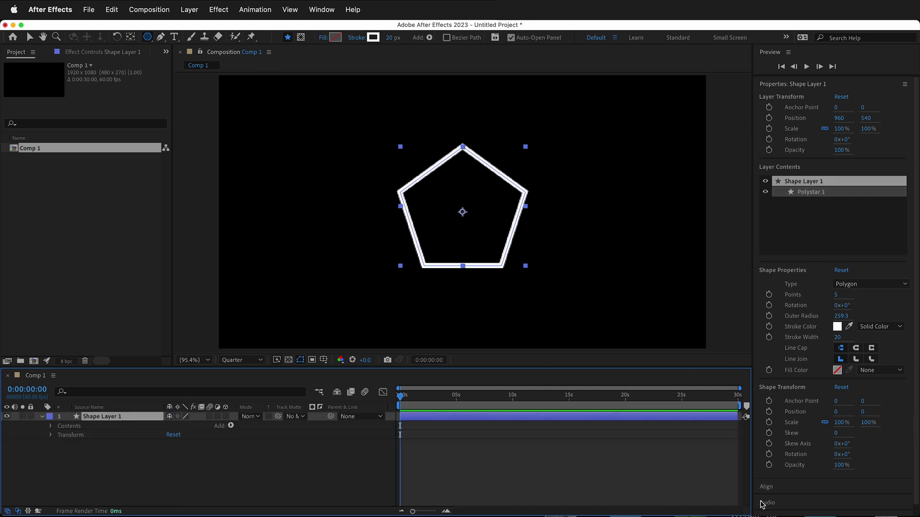
click(767, 488)
scroll(817, 496, down, 1)
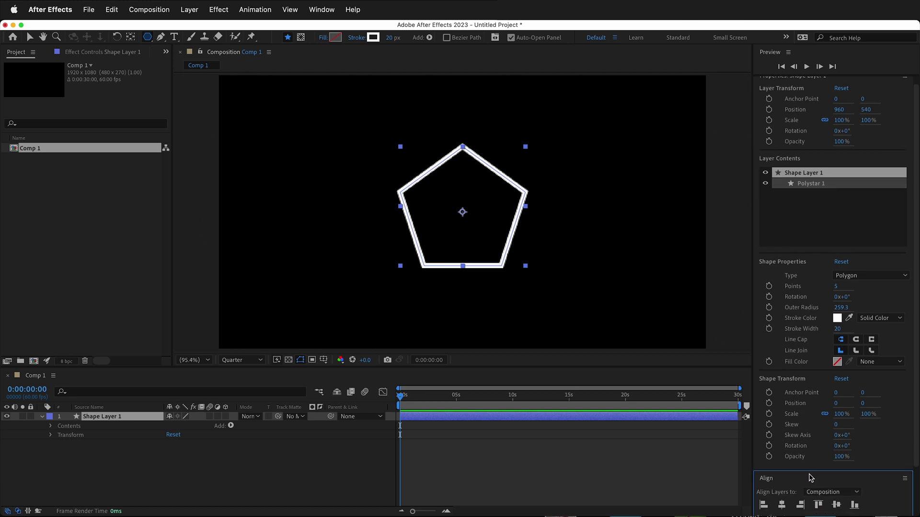
click(837, 506)
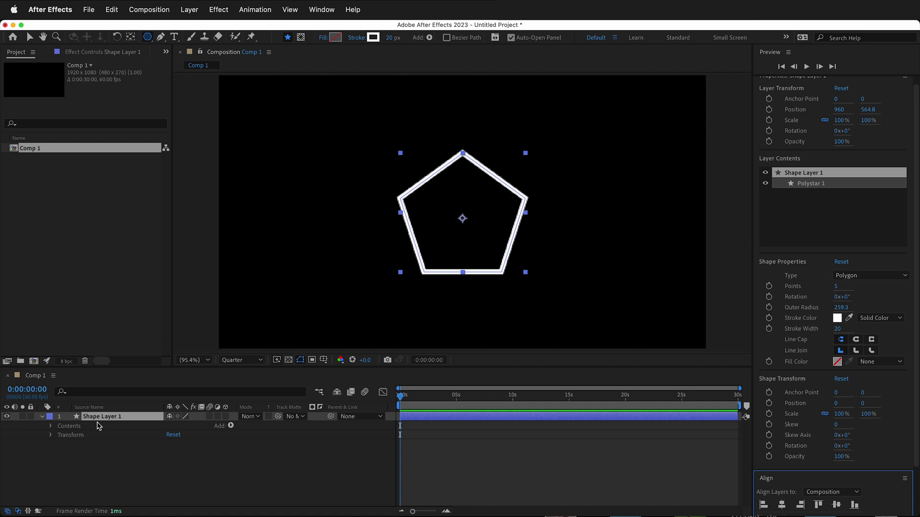
Step: Add a Repeater to the pentagon's contents and raise its Copies to 68
click(73, 427)
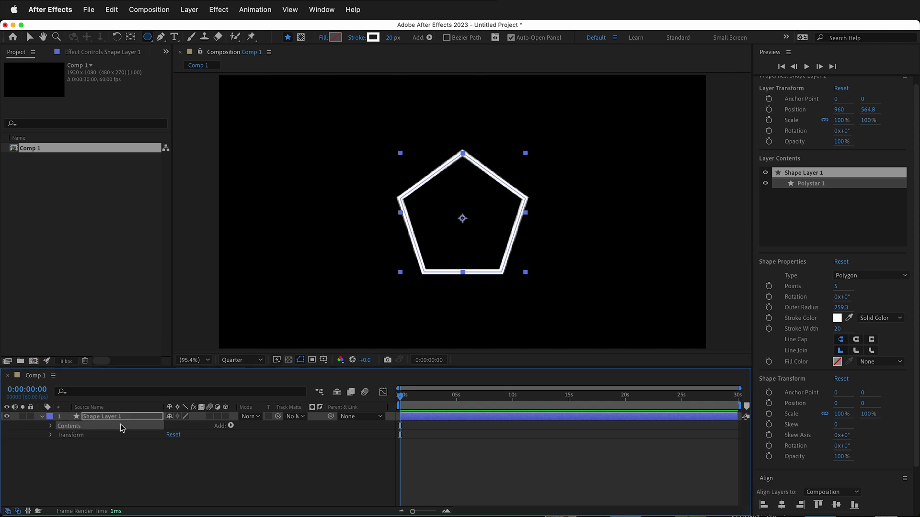
click(231, 426)
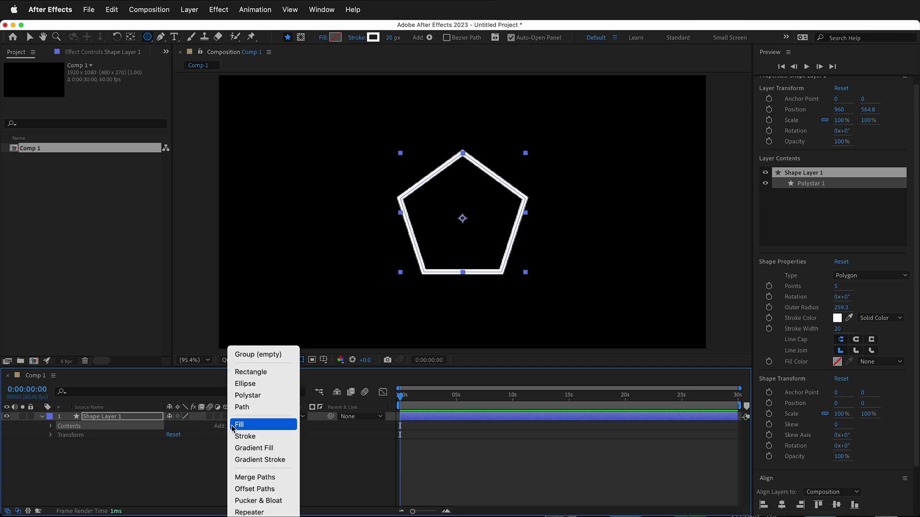
click(257, 513)
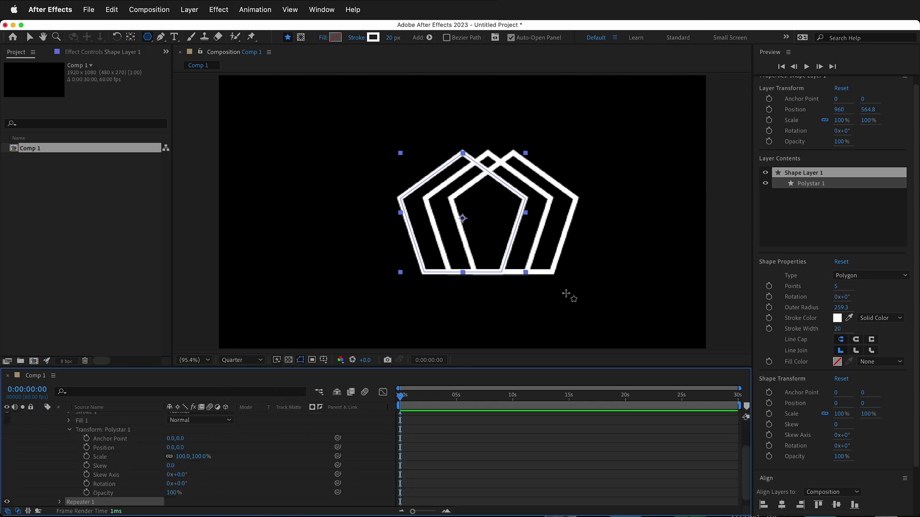
scroll(221, 476, down, 1)
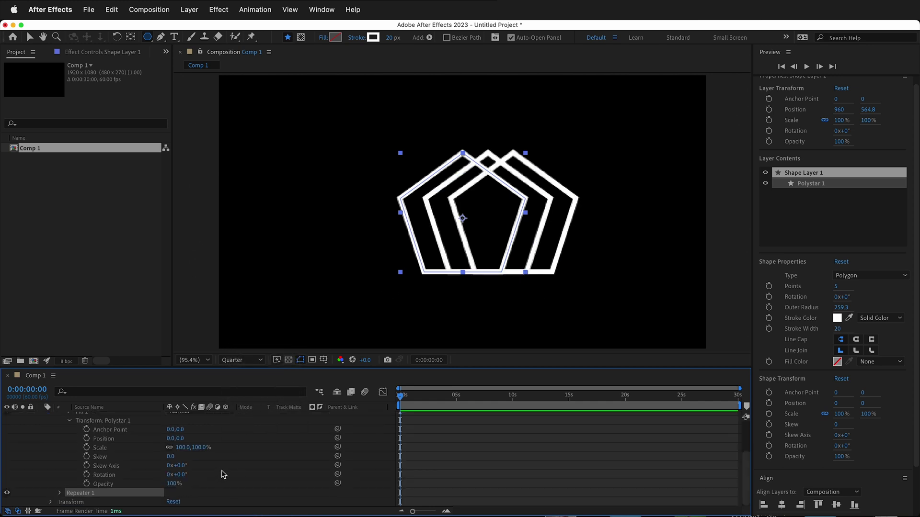
click(59, 493)
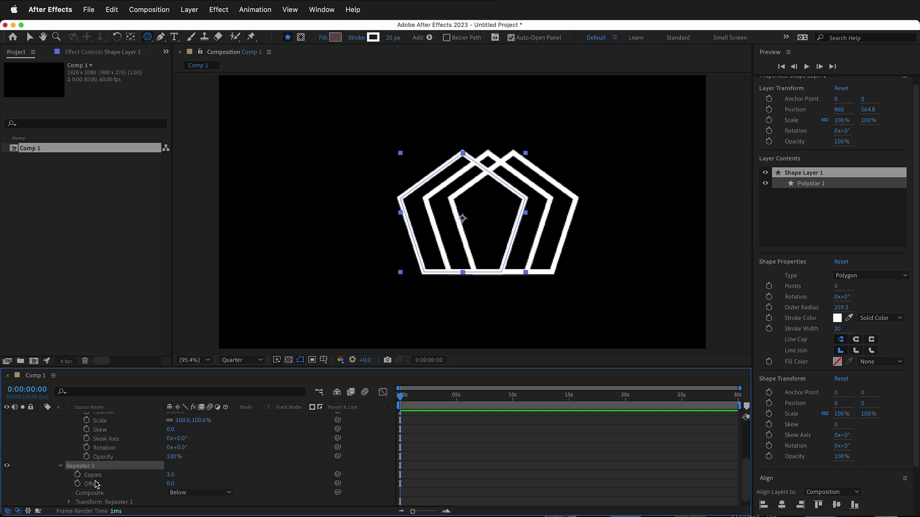
scroll(133, 464, down, 1)
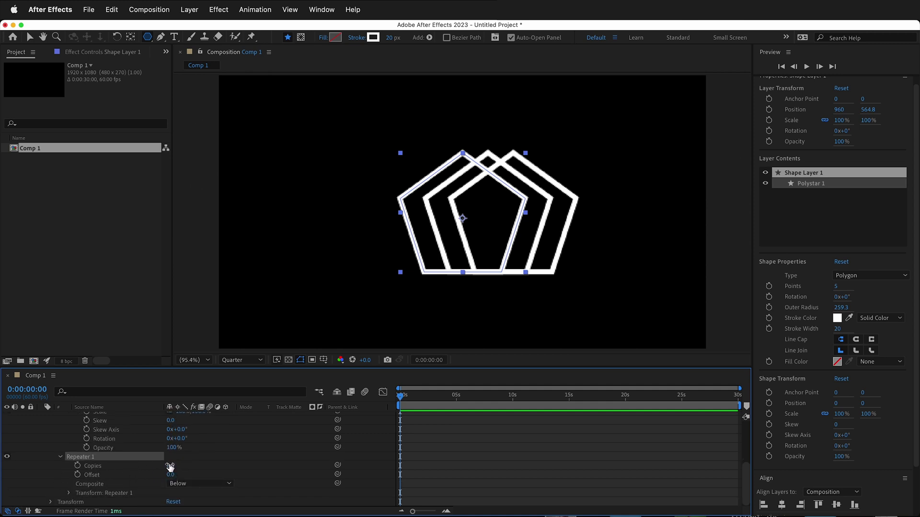
drag(170, 465, 207, 466)
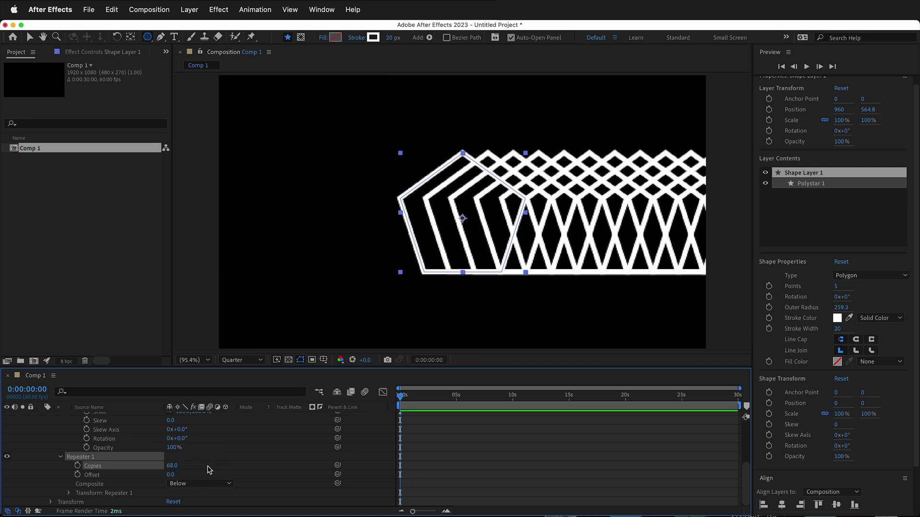
Step: Set the repeater's transform Position to 0,0 and switch preview resolution to Half
click(69, 493)
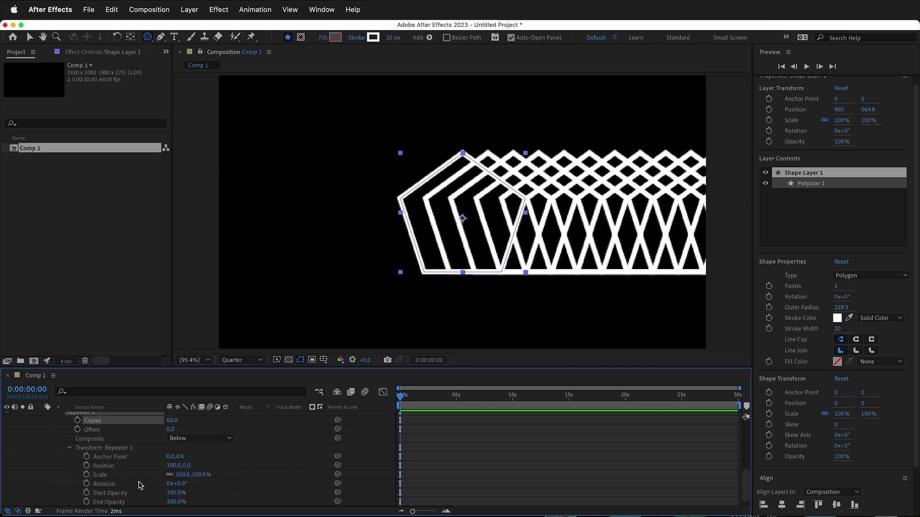
click(170, 465)
text(0)
key(Return)
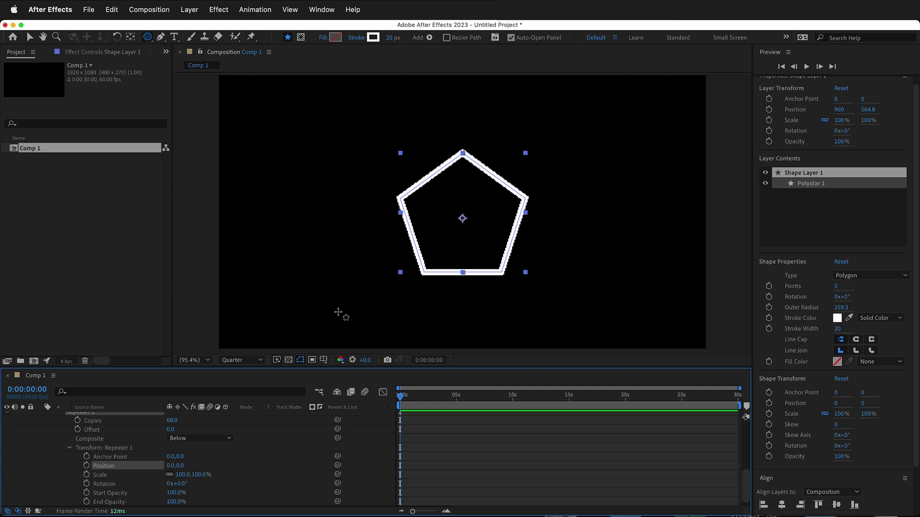
key(super+shift+j)
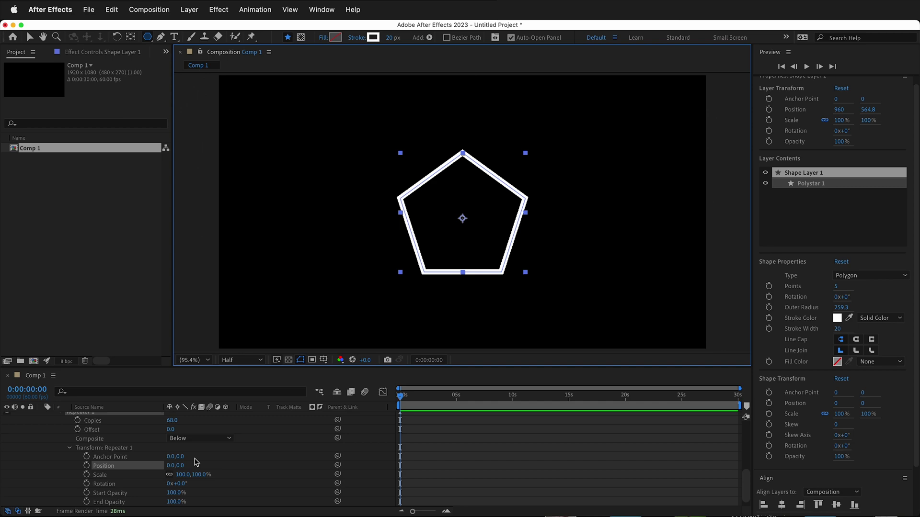
click(197, 463)
Step: Scale each repeater copy to 78% and drag the Repeater Offset down to -8.3
mouse_move(179, 475)
mouse_down()
mouse_move(168, 475)
mouse_move(190, 475)
mouse_move(177, 476)
mouse_up()
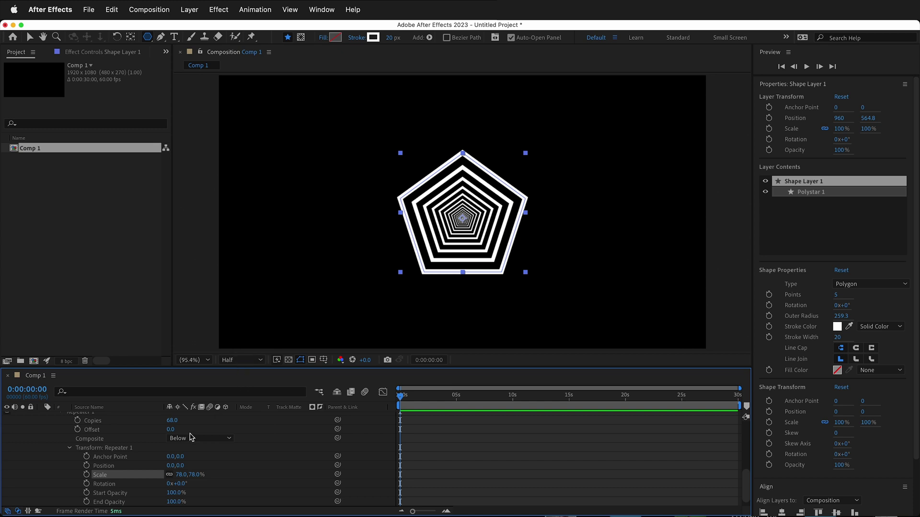
mouse_move(172, 432)
mouse_down()
mouse_move(186, 431)
mouse_move(168, 430)
mouse_up()
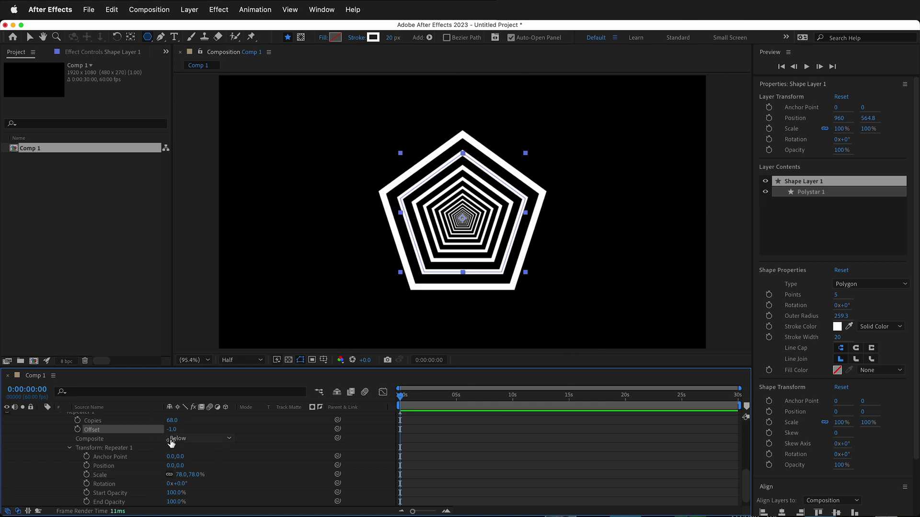
drag(172, 433, 135, 433)
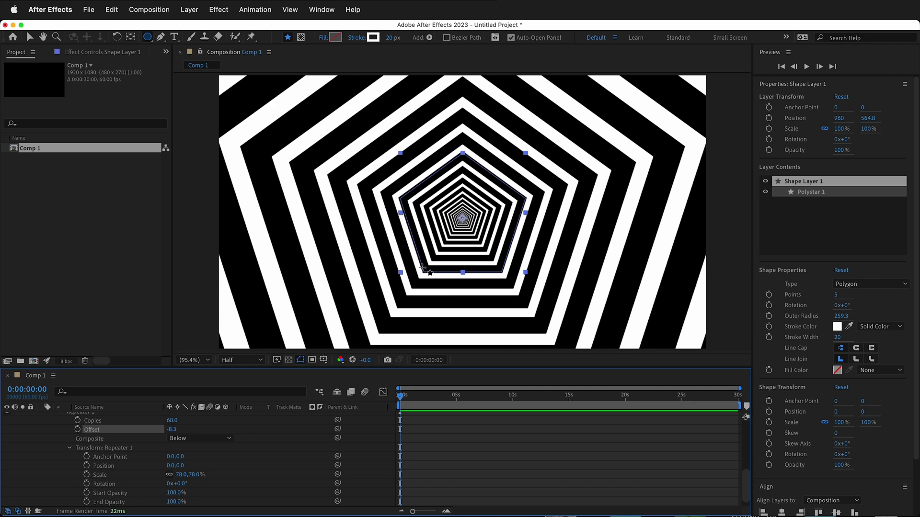
Step: Keyframe the repeater Offset from -8.3 at 0s to -13.1 at 0:00:03:38, then scrub to check
click(77, 430)
drag(404, 397, 442, 400)
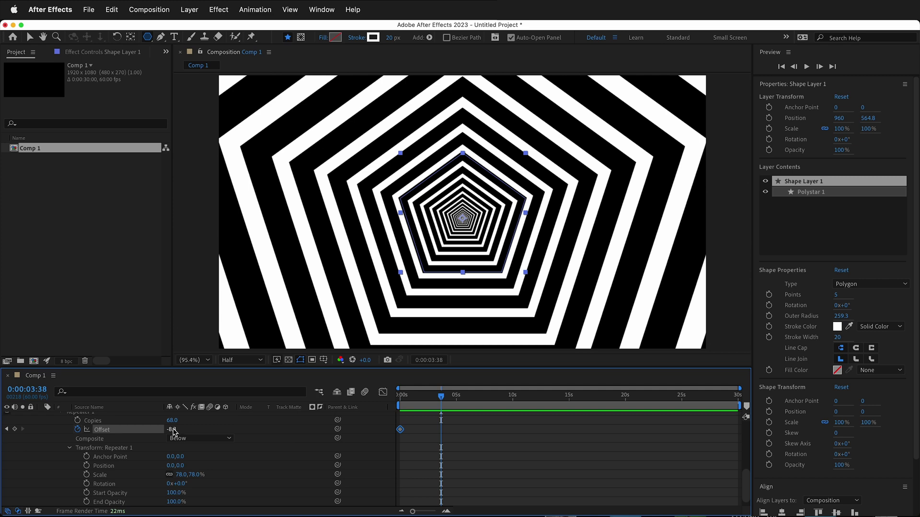
drag(172, 431, 150, 434)
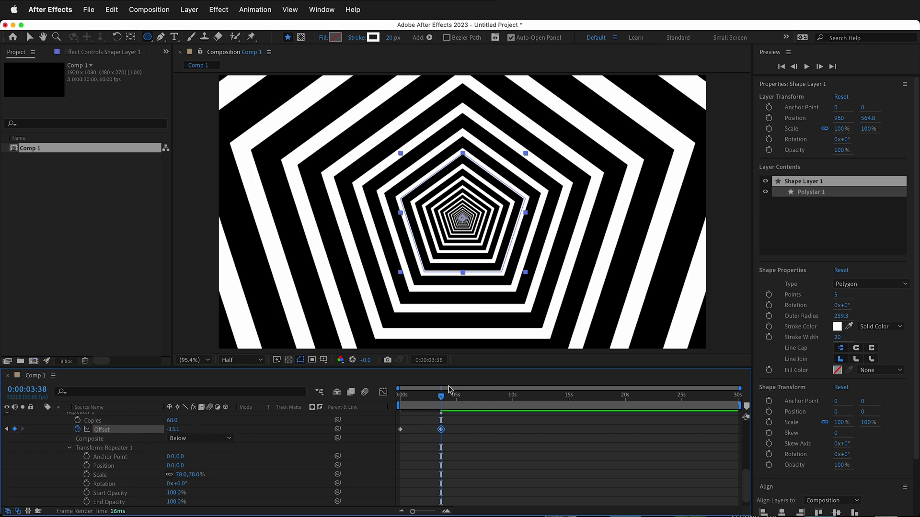
mouse_move(444, 398)
mouse_down()
mouse_move(403, 401)
mouse_move(434, 404)
mouse_up()
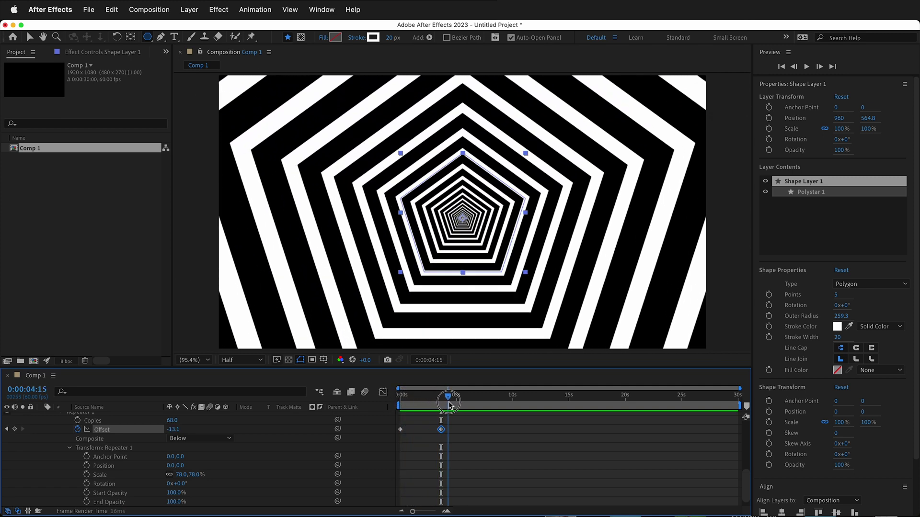
drag(449, 404, 394, 408)
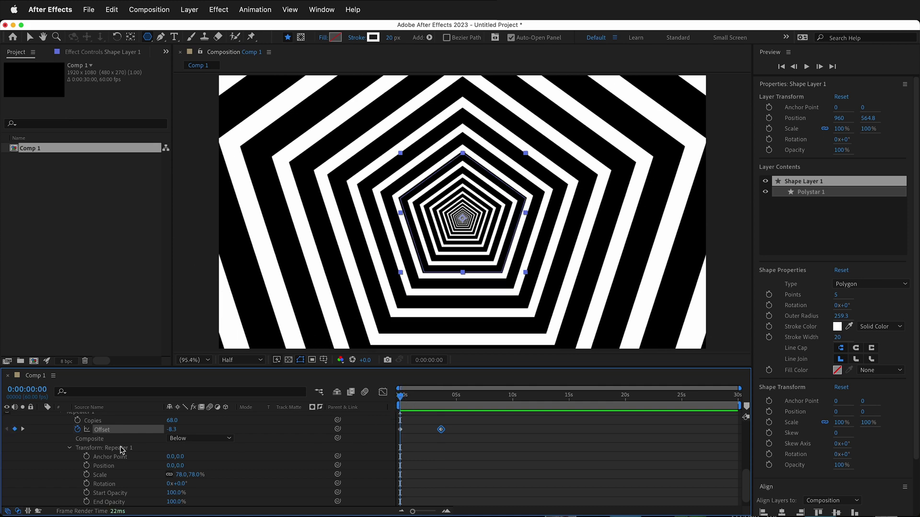
Step: Add a loopOut() expression to the repeater Offset and preview the looping tunnel
alt+click(78, 430)
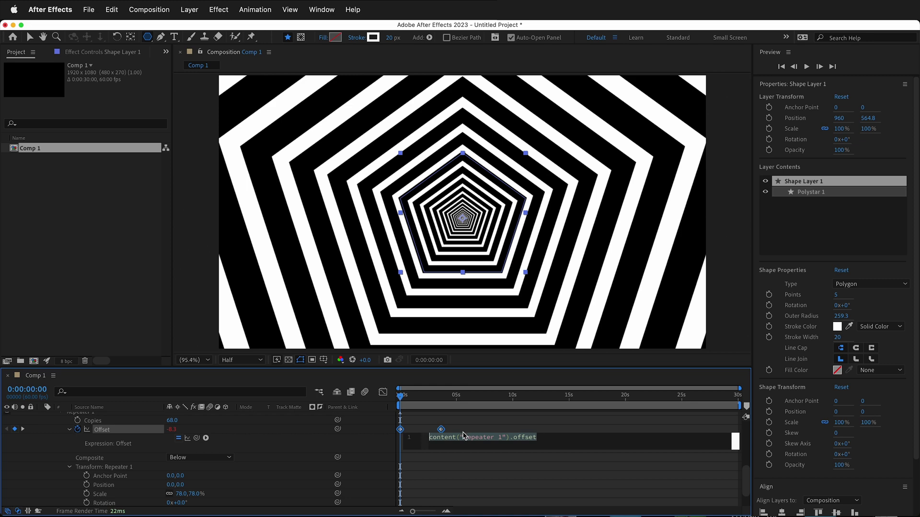
text(loopOut)
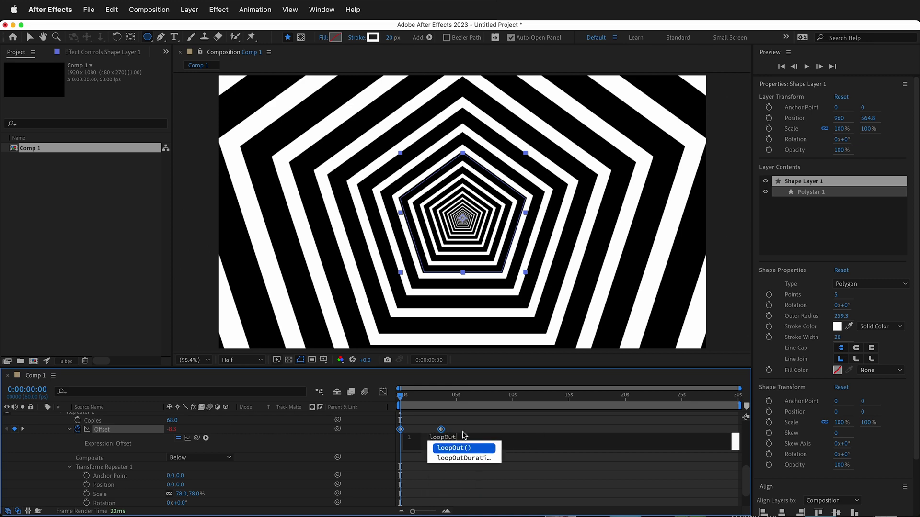
key(Return)
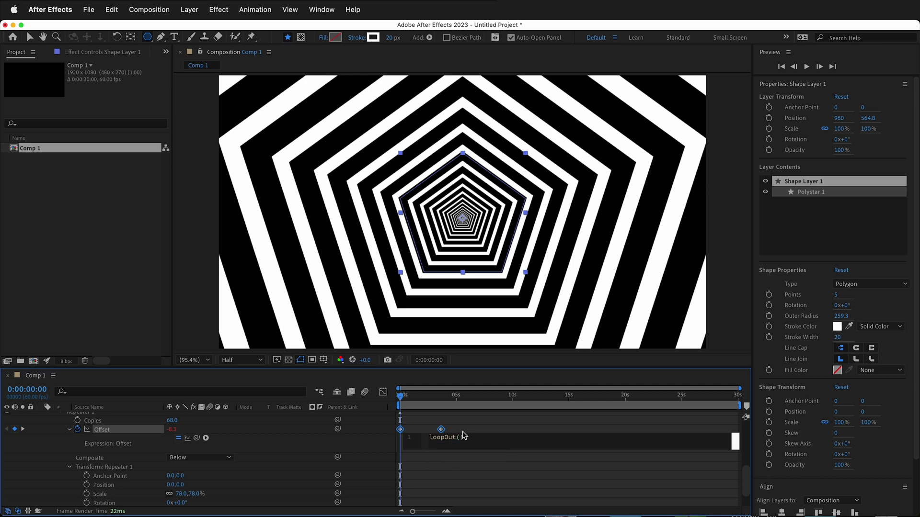
click(503, 415)
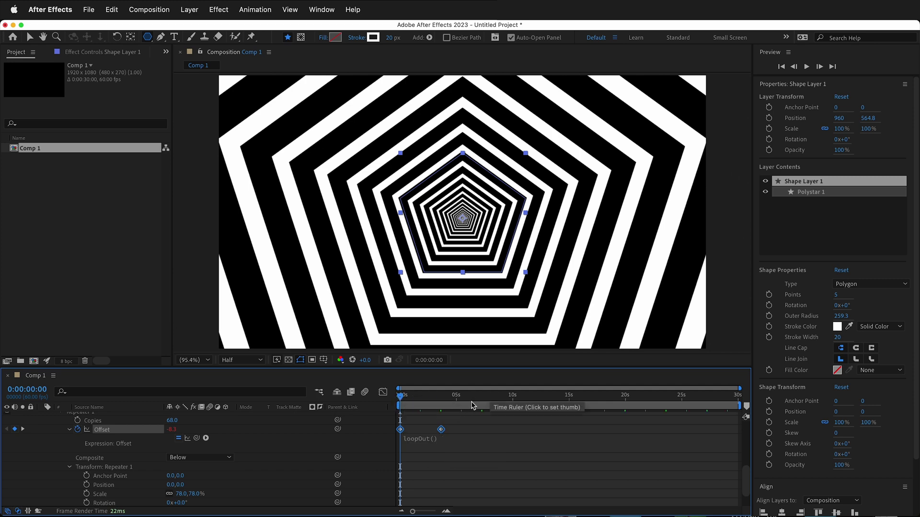
key(space)
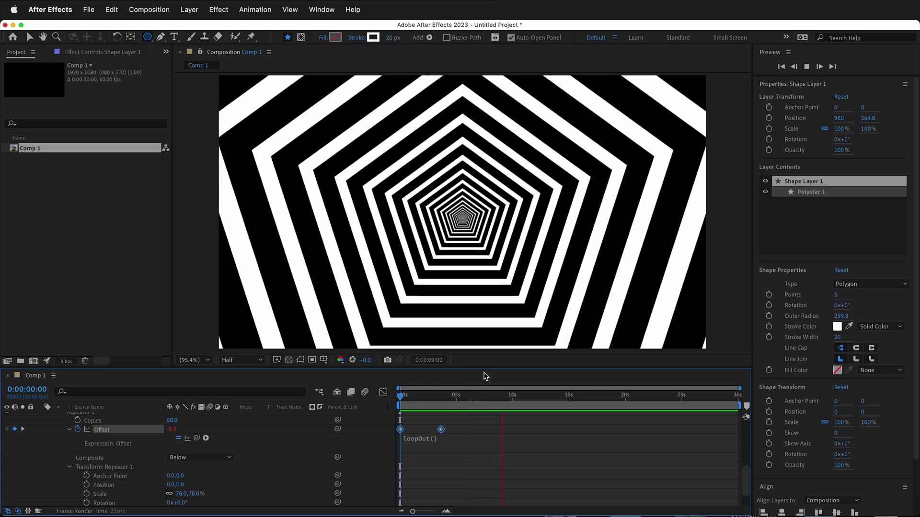
Step: Change the Offset keyframe values to -8.0 at the first keyframe and -12 at the second
key(space)
click(399, 399)
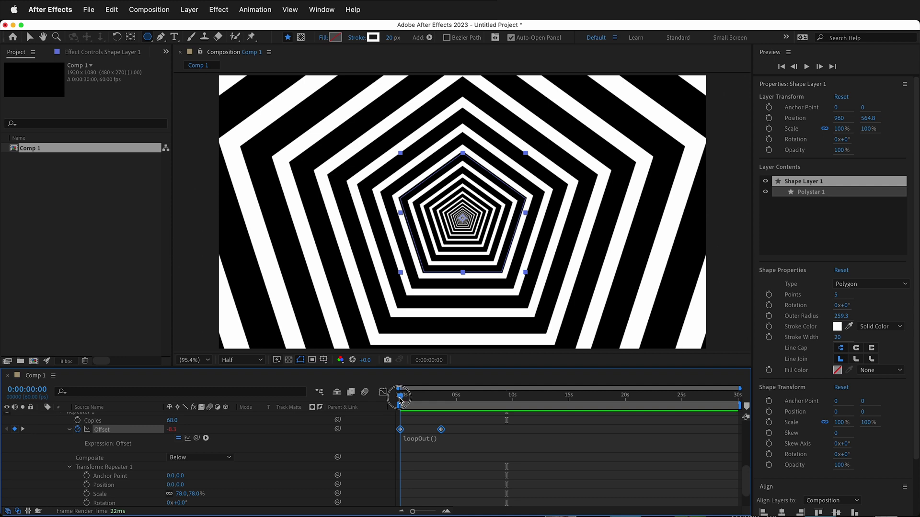
drag(400, 399, 400, 400)
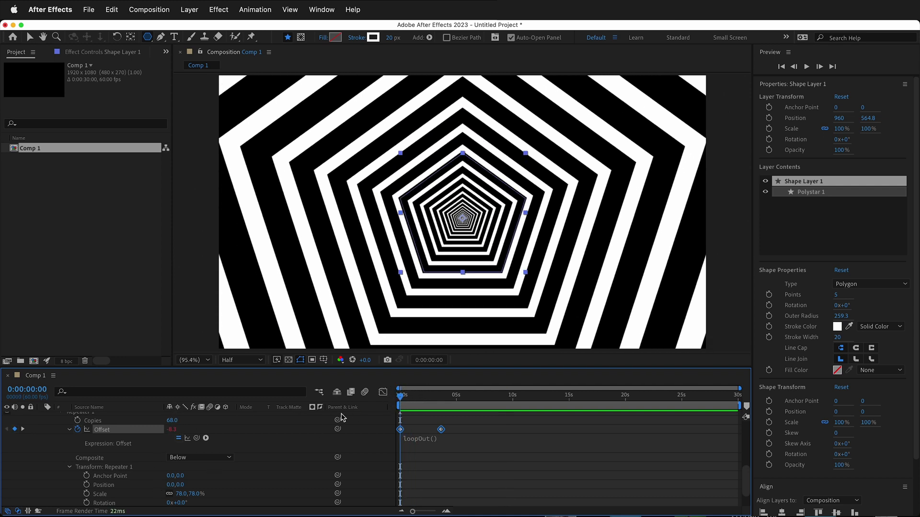
click(170, 431)
key(Return)
key(k)
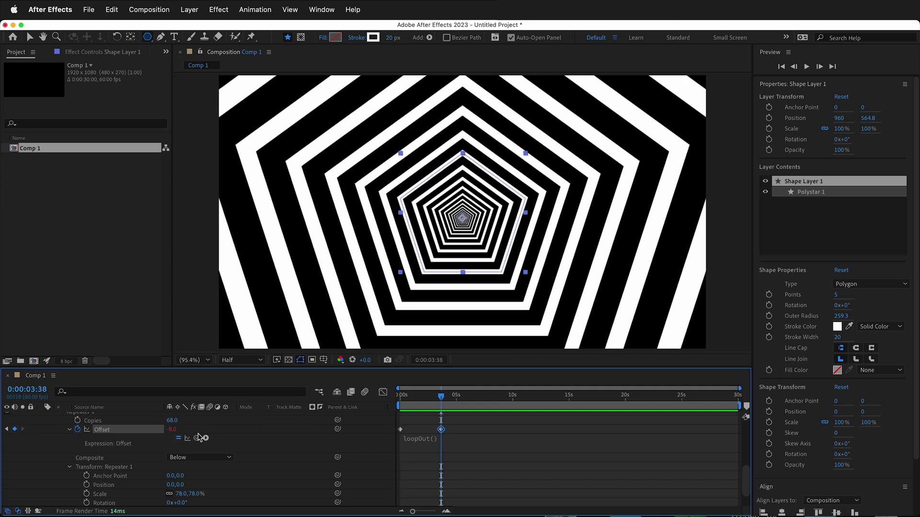
click(173, 432)
key(Return)
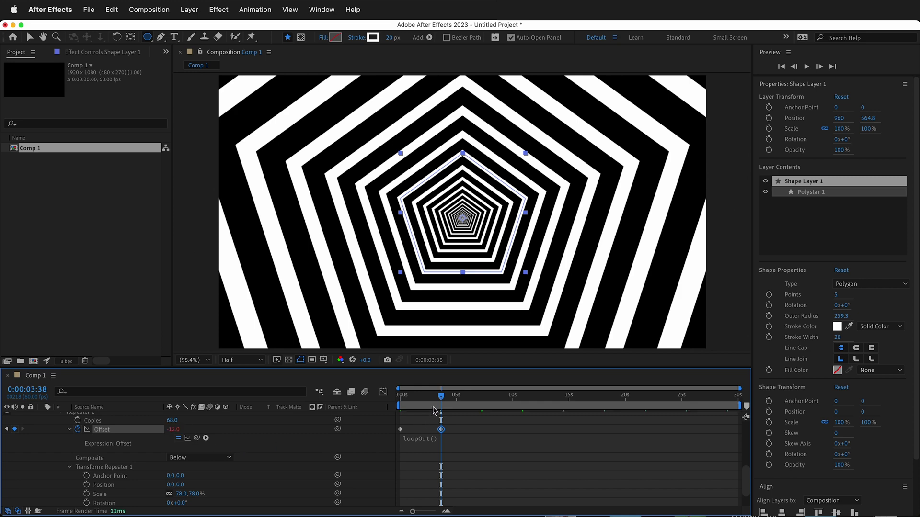
Step: Move the second Offset keyframe earlier to about 0:00:03:13 and preview the quicker loop
drag(442, 398, 400, 398)
key(space)
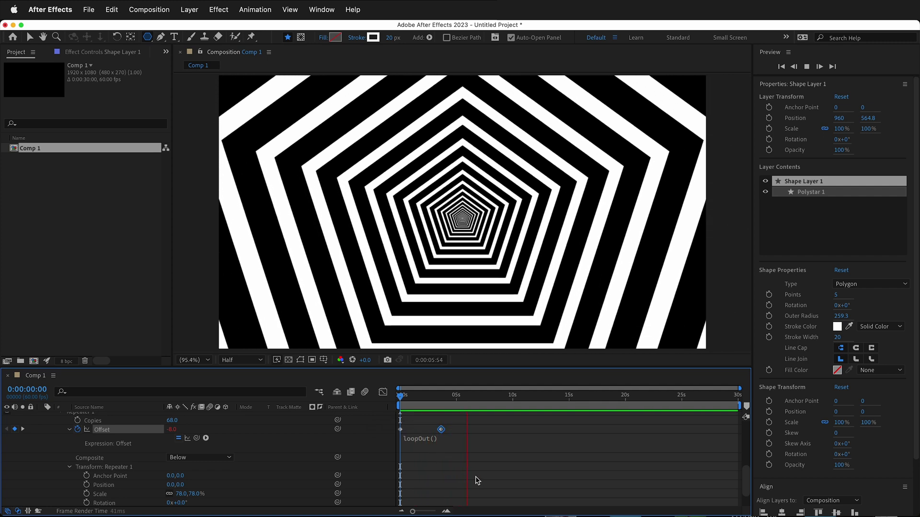
key(space)
click(452, 437)
drag(440, 429, 428, 429)
drag(472, 398, 399, 397)
key(space)
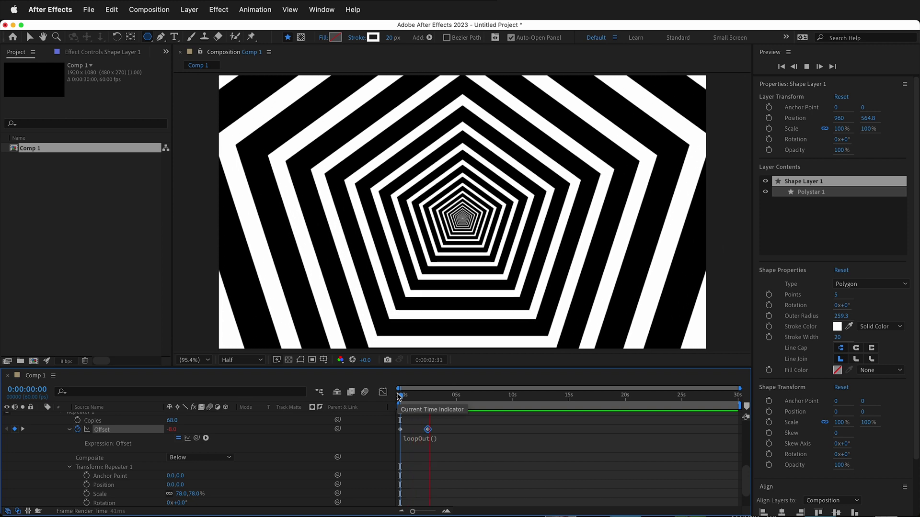
Step: Shift Repeater 1's Position X to 37 so the pentagons curve right, and review the frame
key(space)
scroll(253, 472, down, 2)
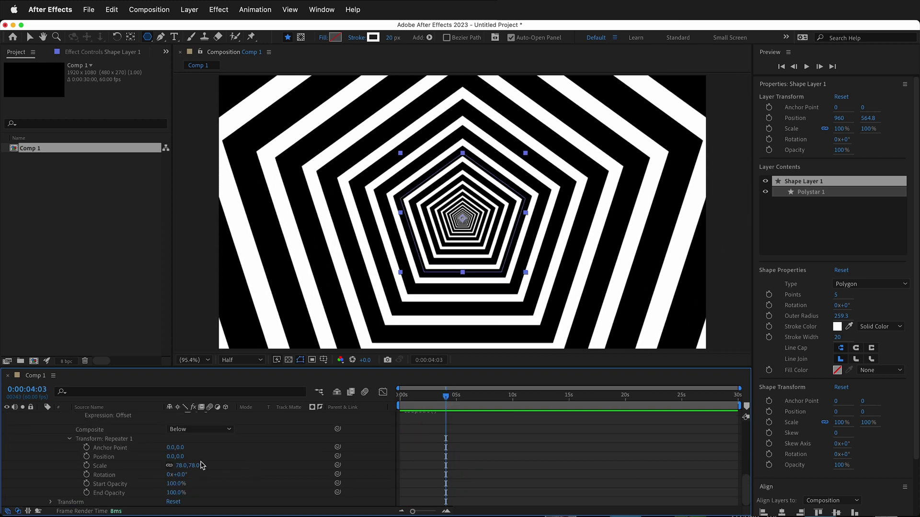
drag(171, 459, 196, 459)
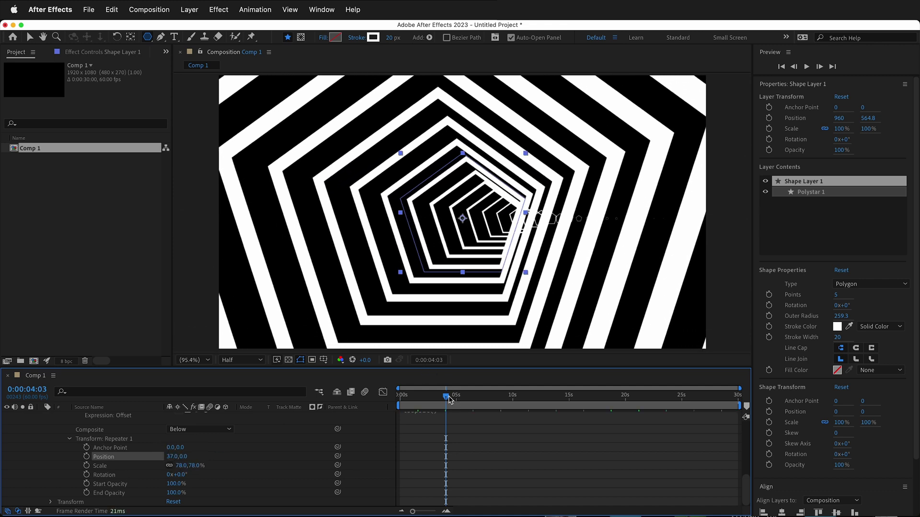
drag(449, 399, 380, 410)
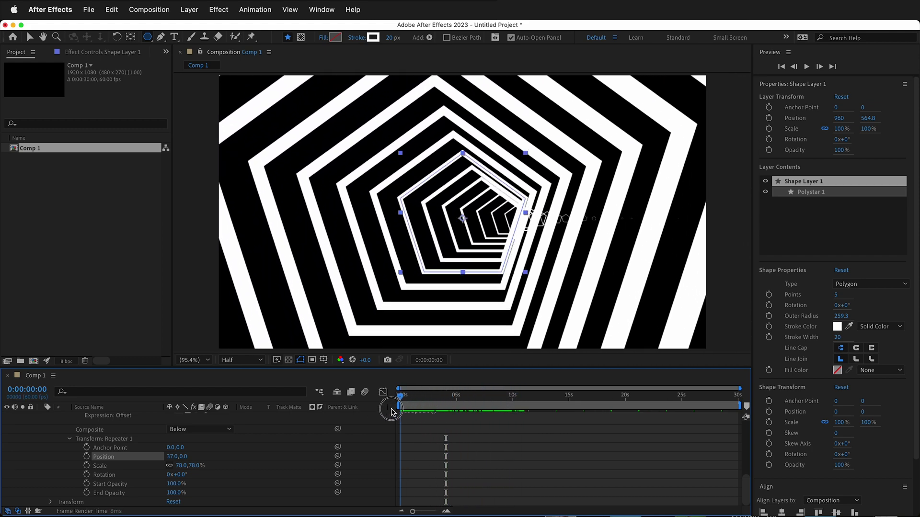
click(173, 457)
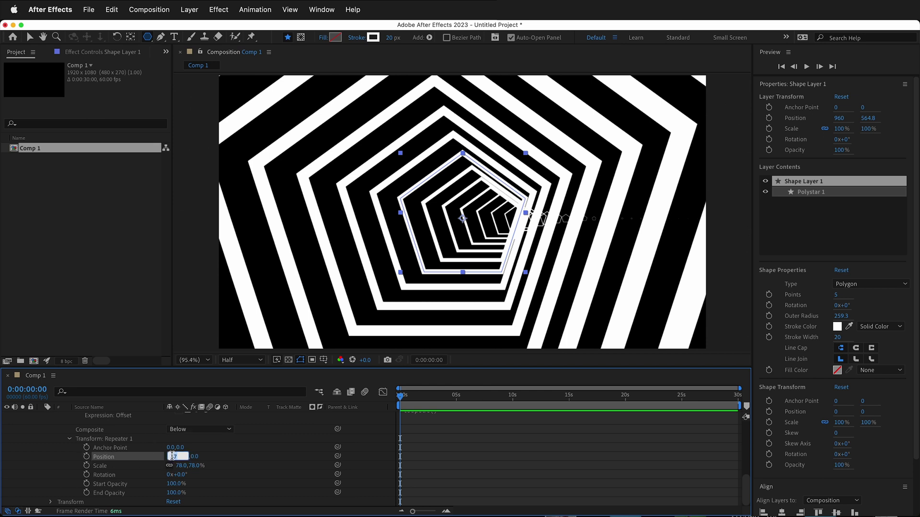
Step: Keyframe the repeater Position at 37,0 at 0s and -17,40 at 0:00:02:33
click(293, 433)
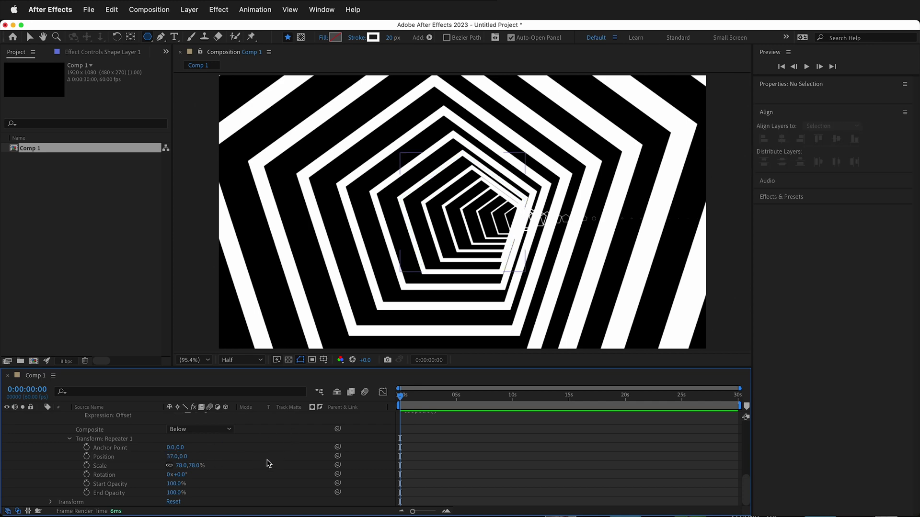
click(87, 458)
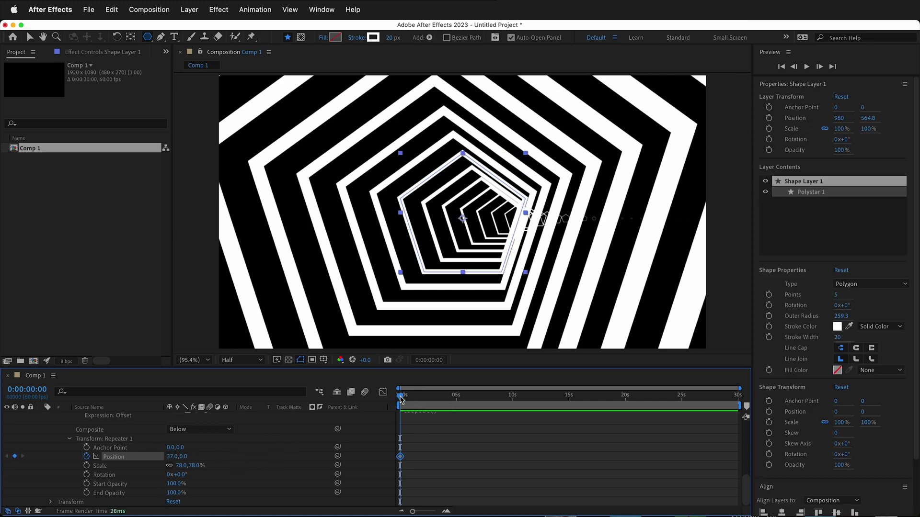
drag(401, 399, 429, 397)
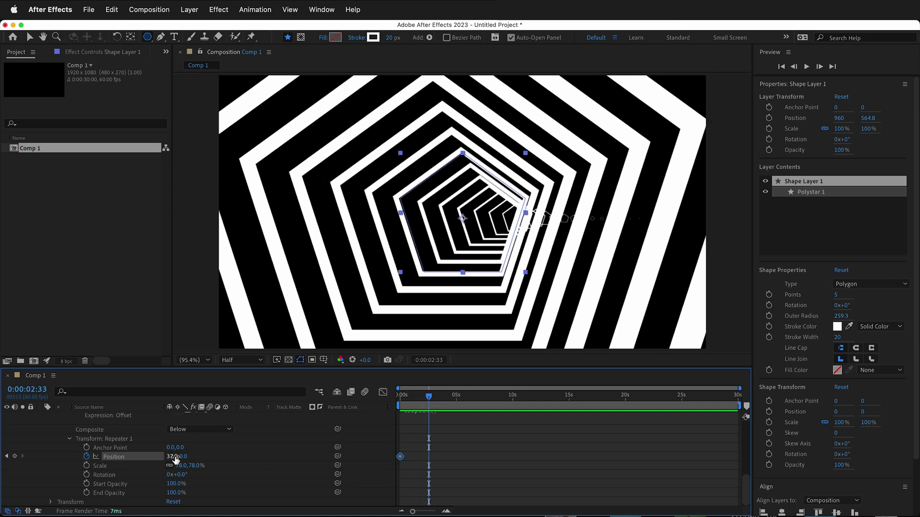
drag(175, 459, 204, 456)
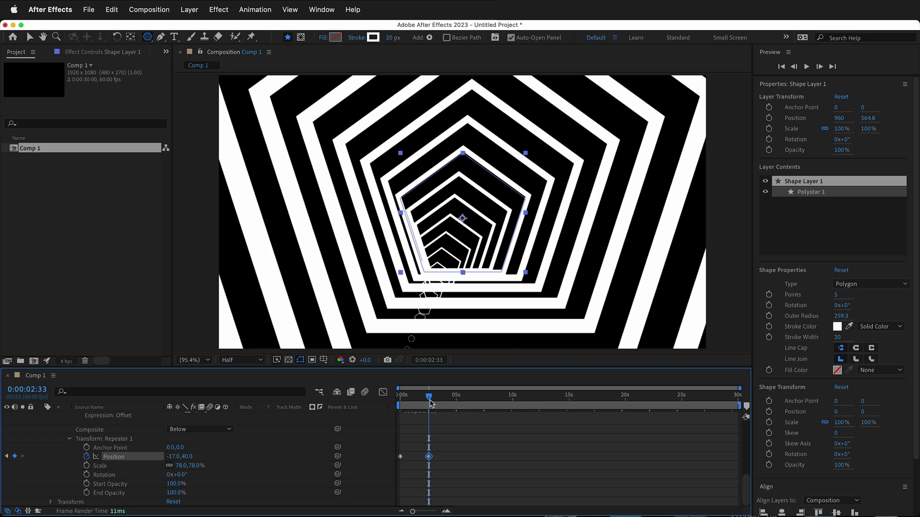
click(400, 457)
Step: Set the repeater Position back to 37,0 at 0:00:05:40
key(space)
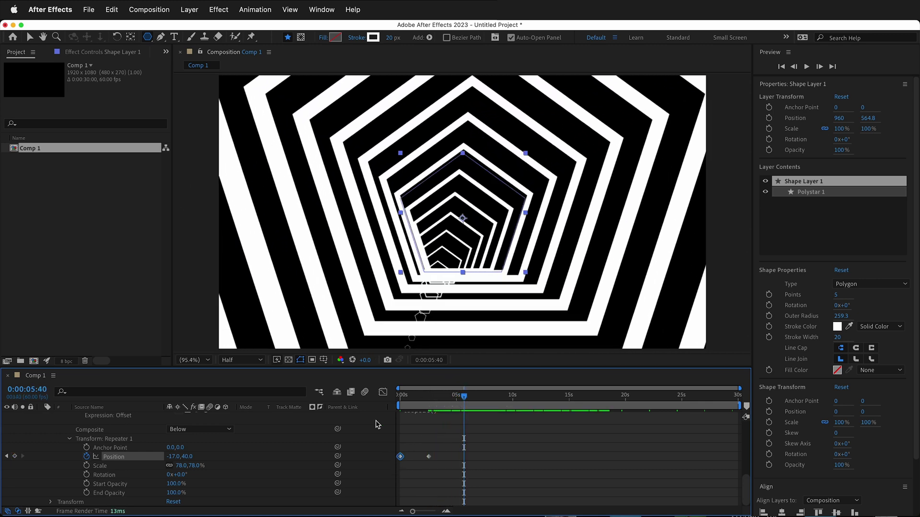
click(174, 456)
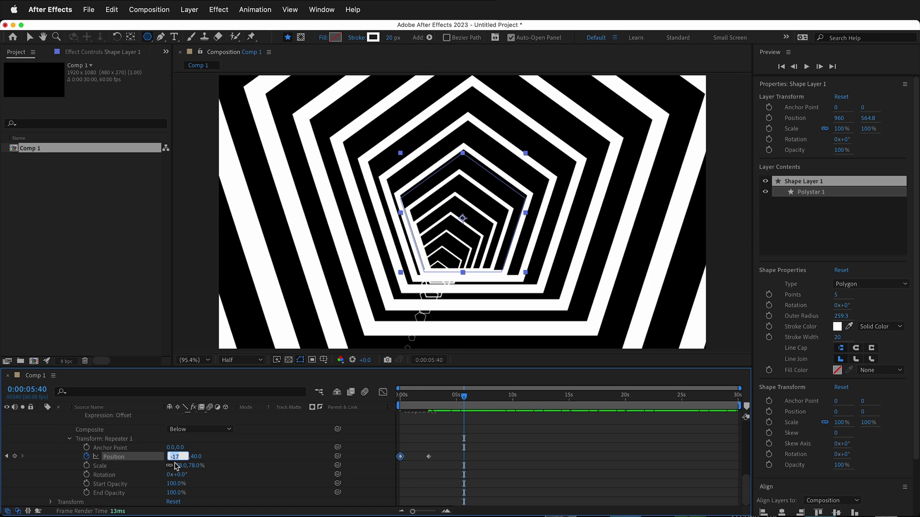
key(Return)
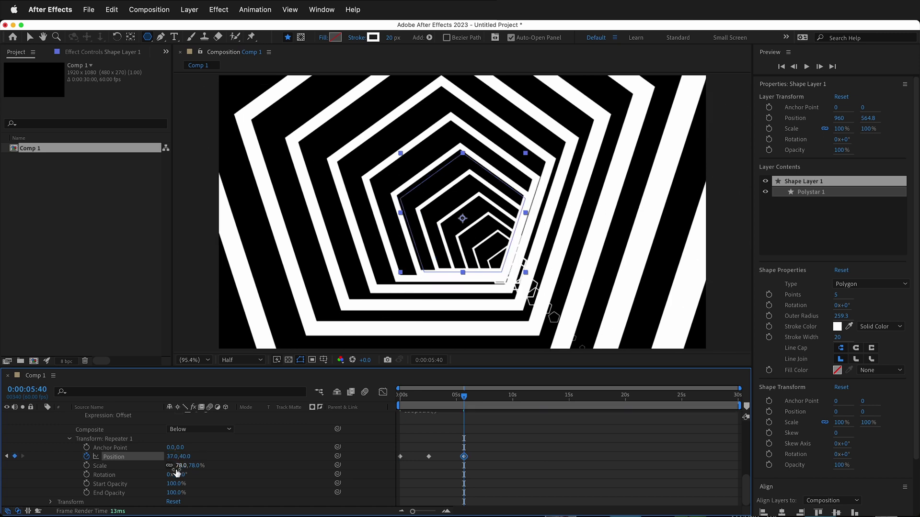
click(186, 457)
text(0)
key(Return)
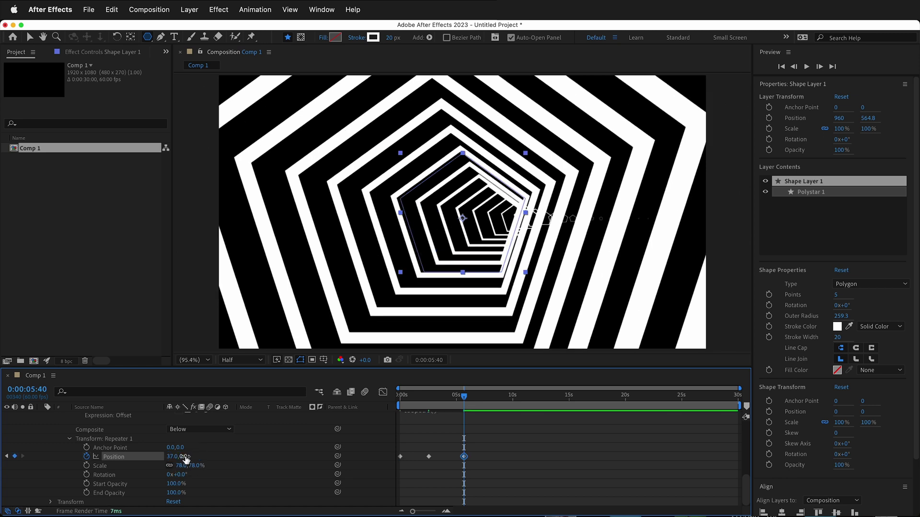
Step: Add a loopOut() expression to Repeater 1's Position keyframes
alt+click(87, 458)
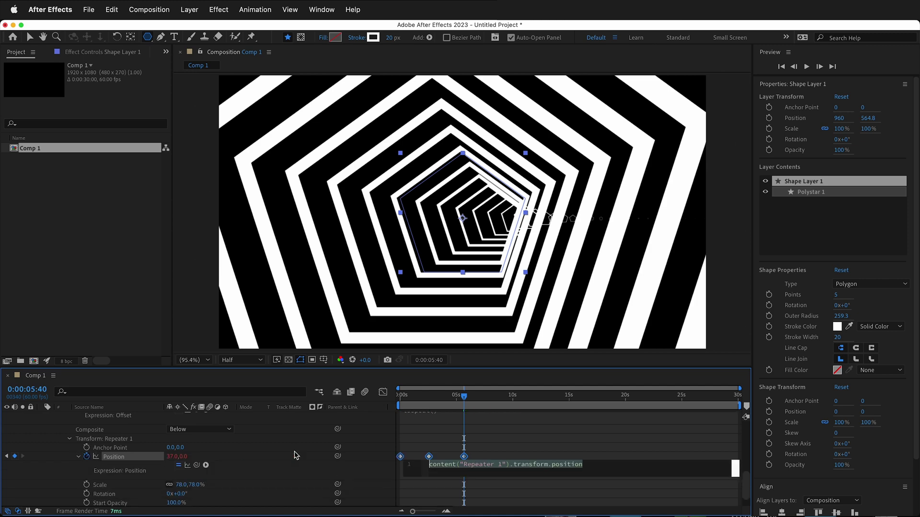
text(loop)
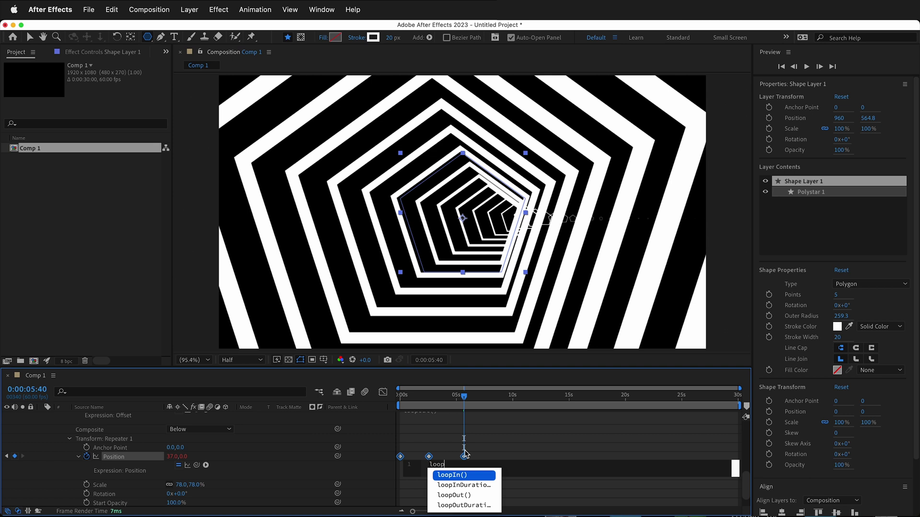
key(Down)
key(Down)
key(Return)
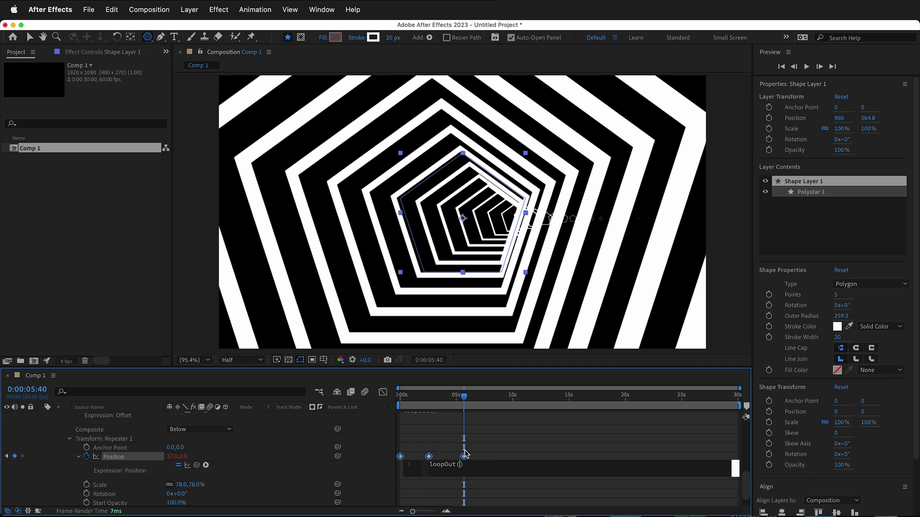
click(485, 500)
Step: Return to 0 s and preview the looping, swaying tunnel
drag(463, 396, 395, 399)
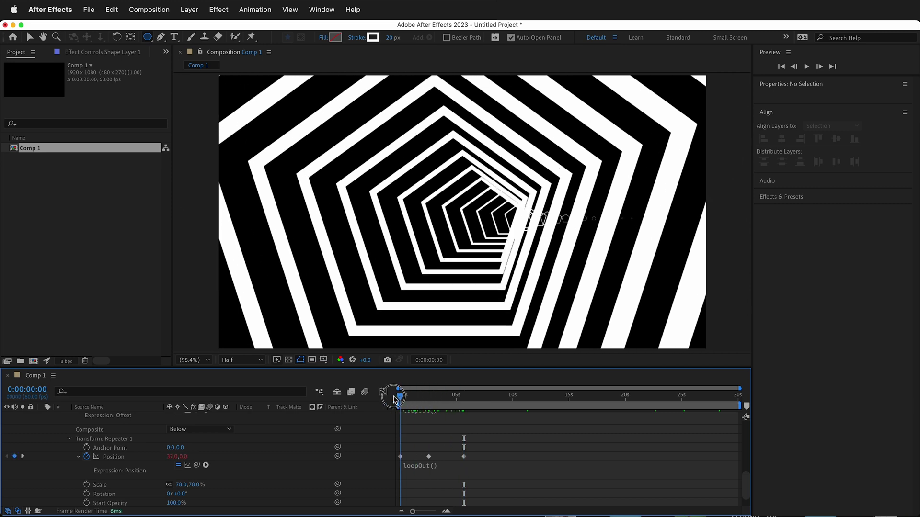
key(space)
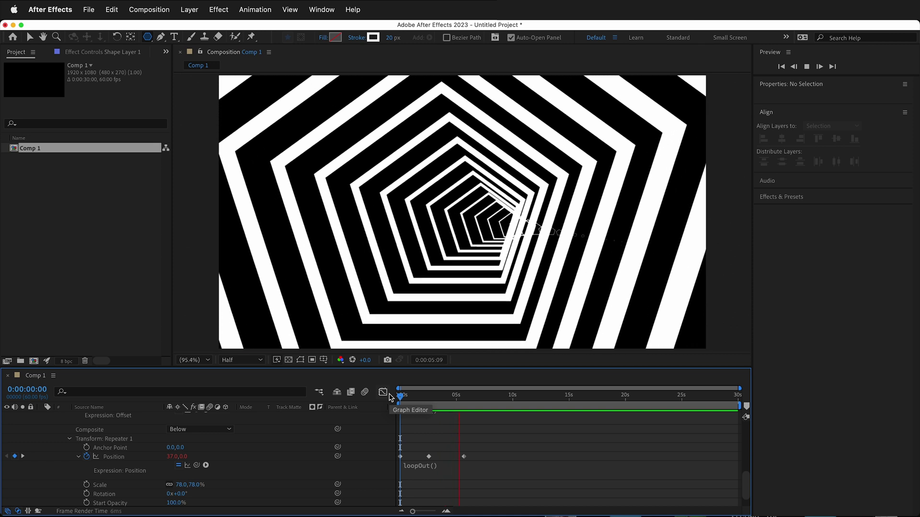
key(space)
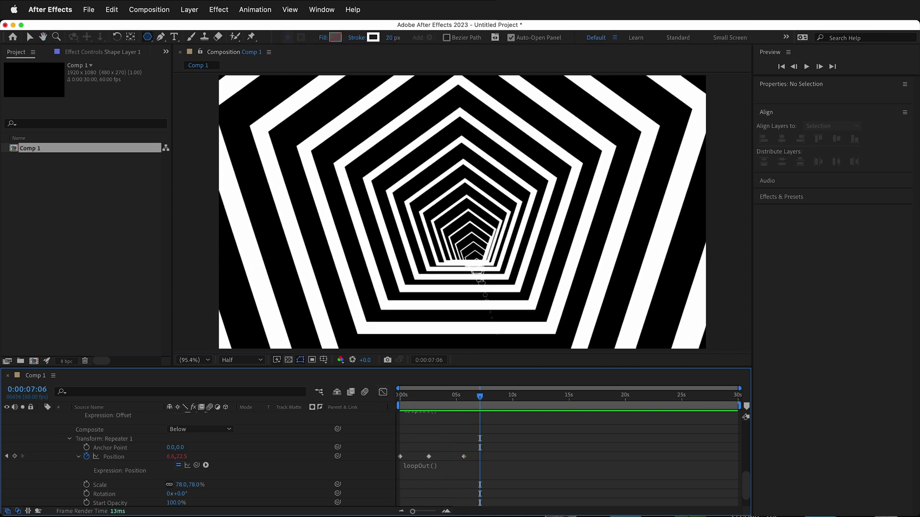
Step: Apply Easy Ease to all three Repeater 1 Position keyframes and return to the start
drag(516, 452, 386, 475)
right_click(428, 457)
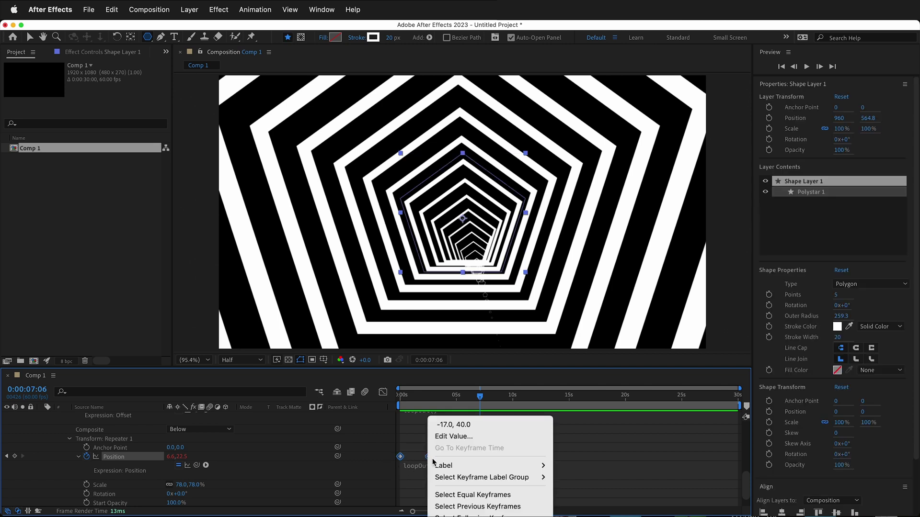
mouse_move(479, 516)
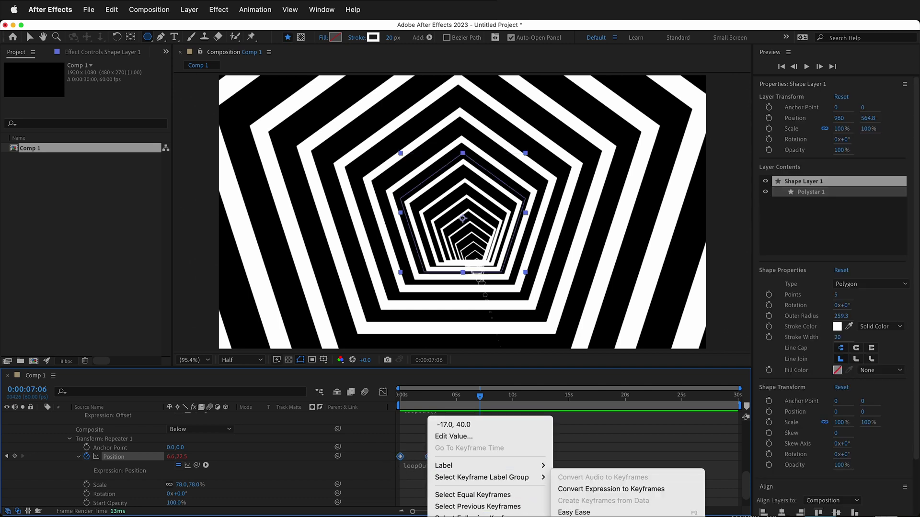
click(601, 514)
drag(440, 396, 370, 401)
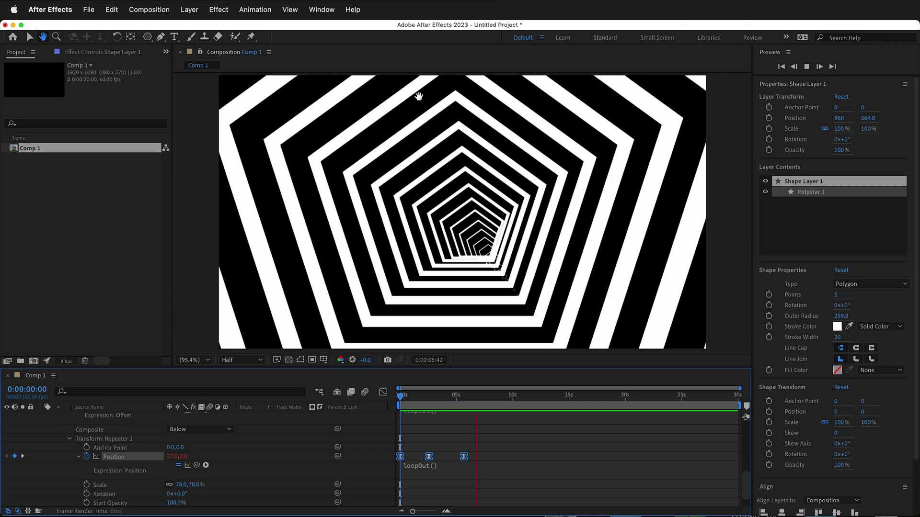
Step: Stop playback and recolour the pentagon stroke a saturated magenta at hue 296°
key(space)
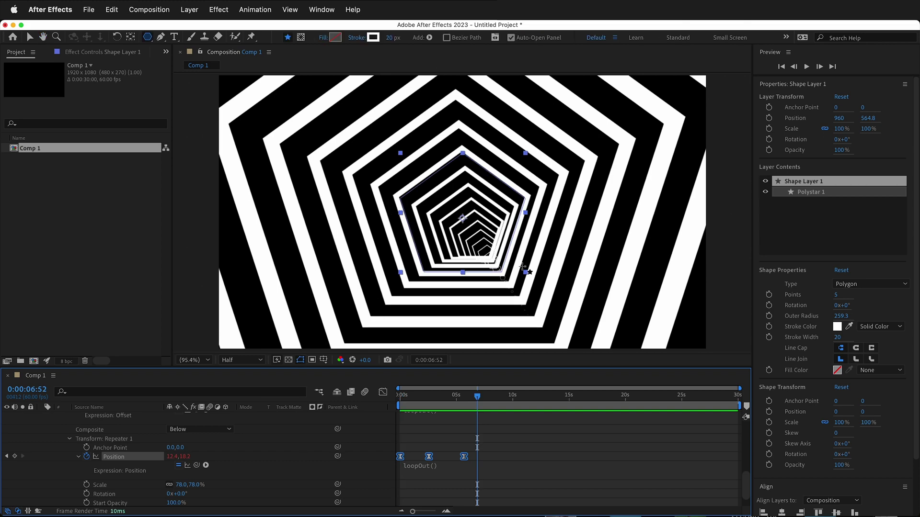
click(373, 37)
click(705, 431)
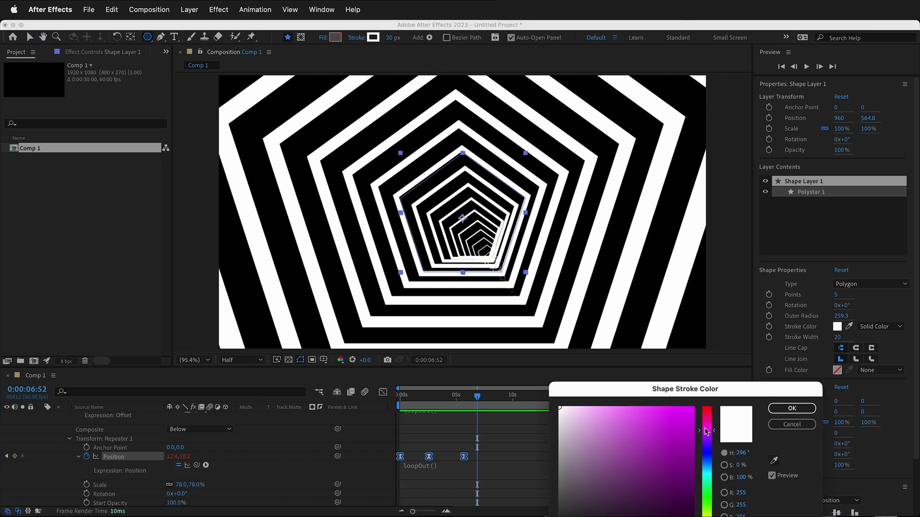
click(686, 418)
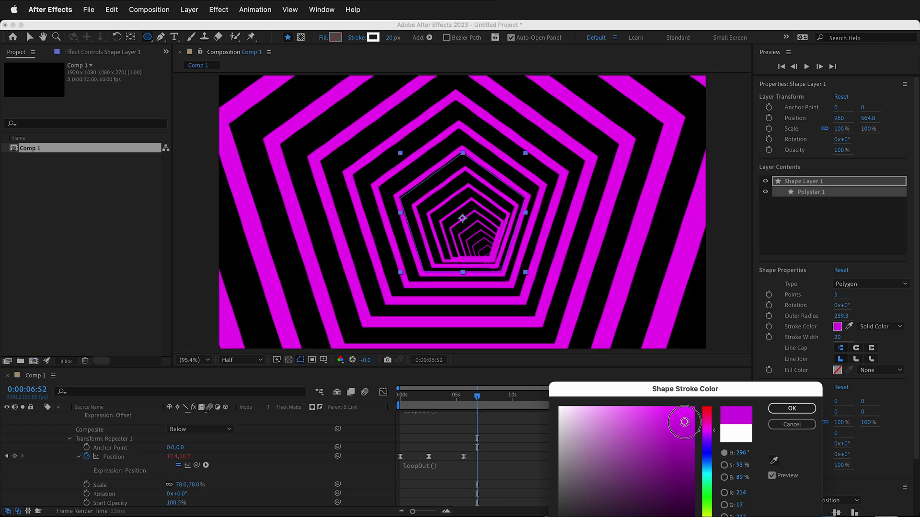
click(791, 408)
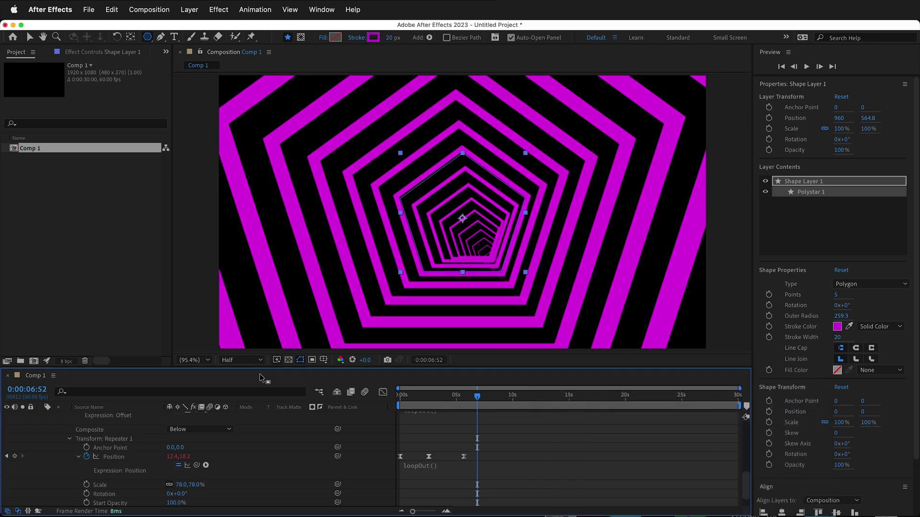
scroll(57, 441, up, 5)
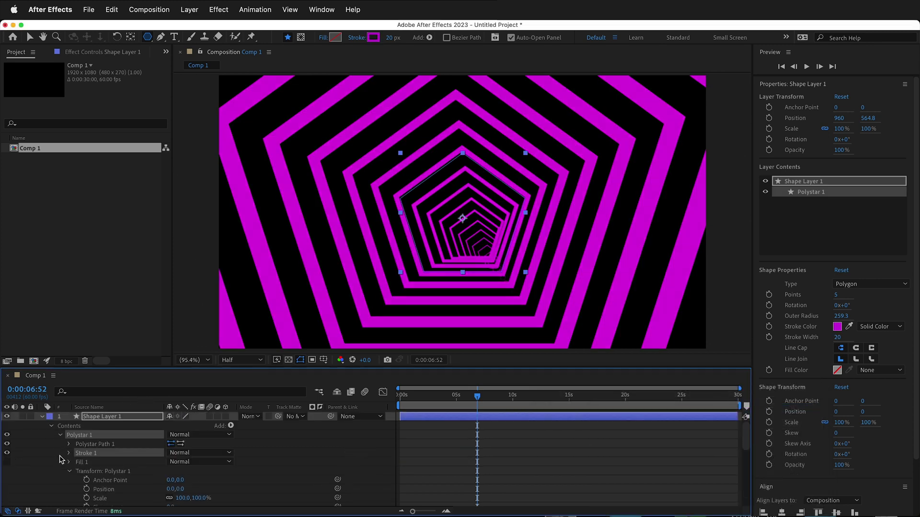
click(43, 417)
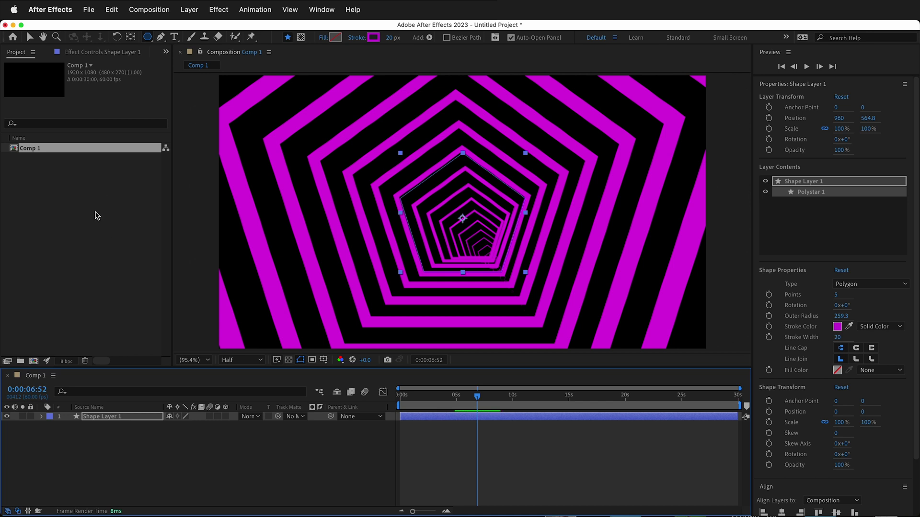
Step: Create a new adjustment layer from Layer > New
click(190, 12)
mouse_move(196, 29)
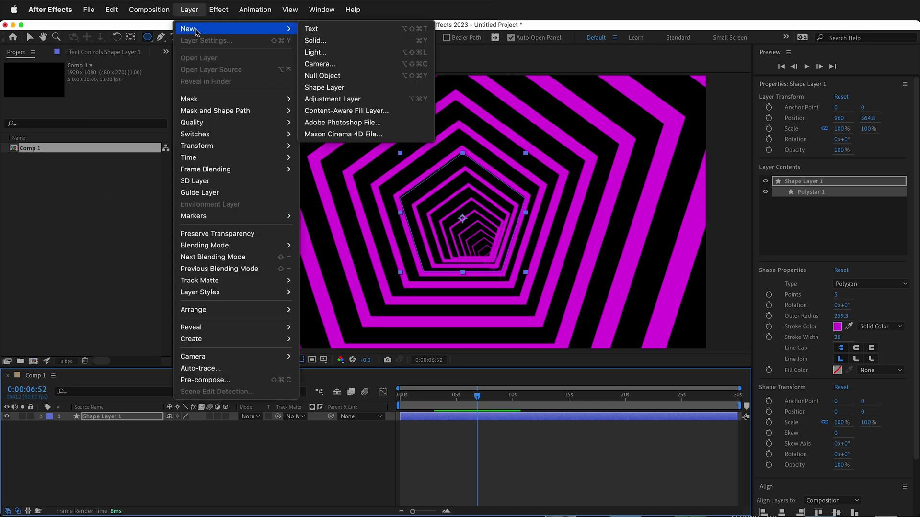
click(358, 100)
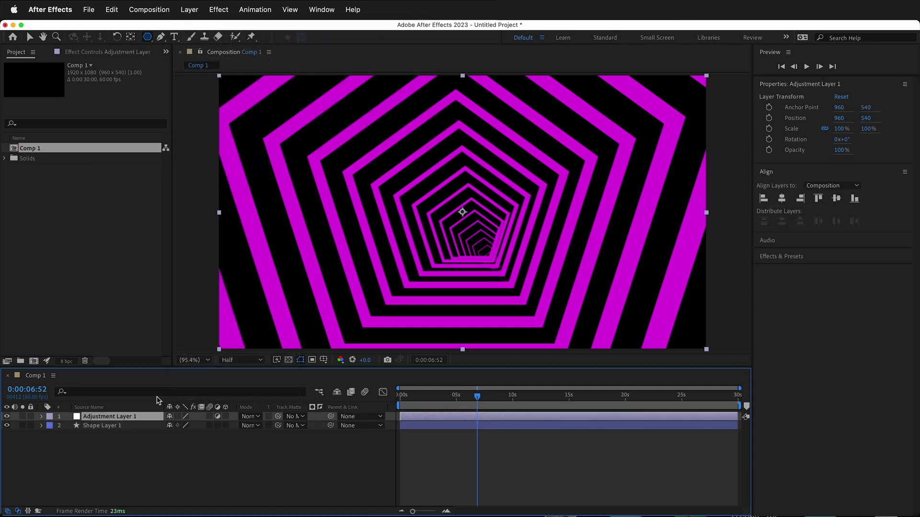
Step: Search for 'glow' and apply Stylize > Glow to Adjustment Layer 1
click(764, 257)
text(tur)
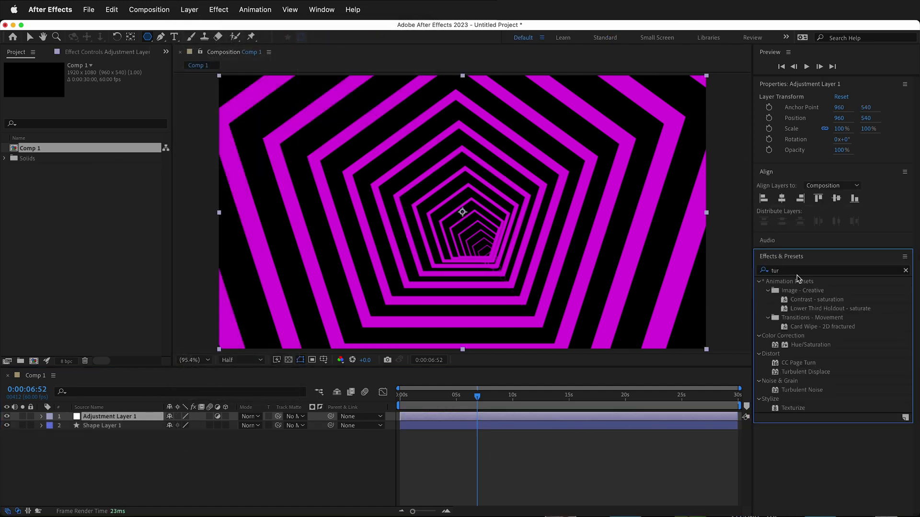
click(776, 270)
text(g)
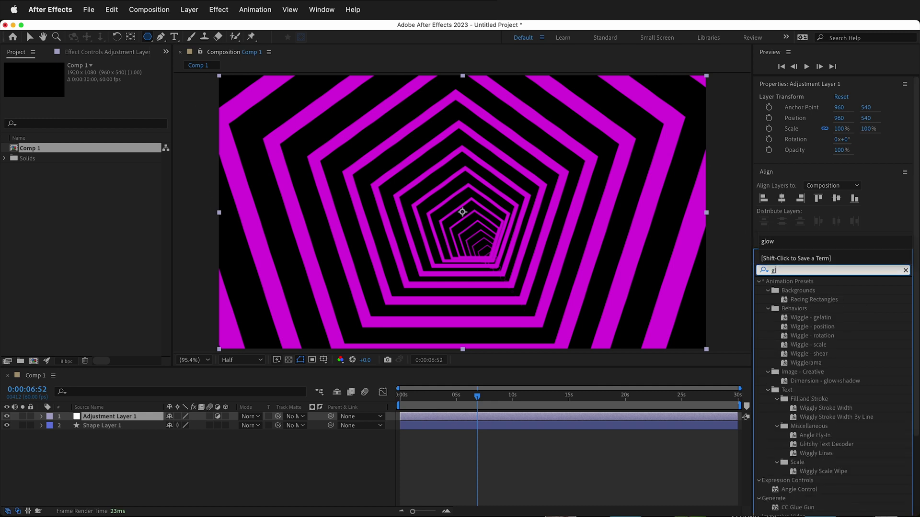
text(low)
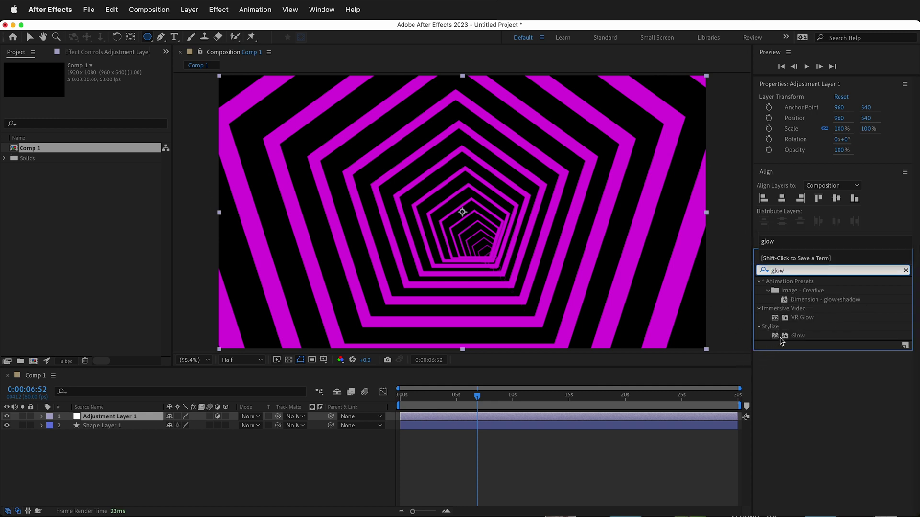
drag(780, 341, 97, 417)
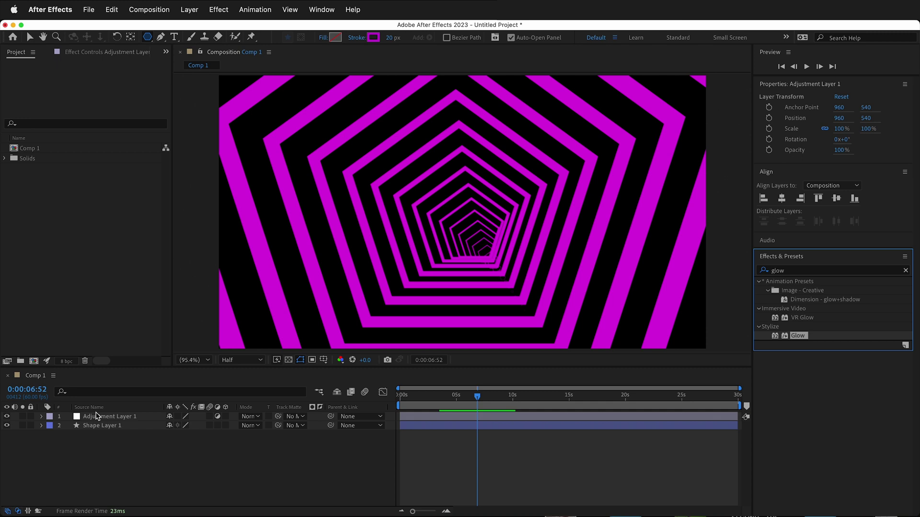
key(v)
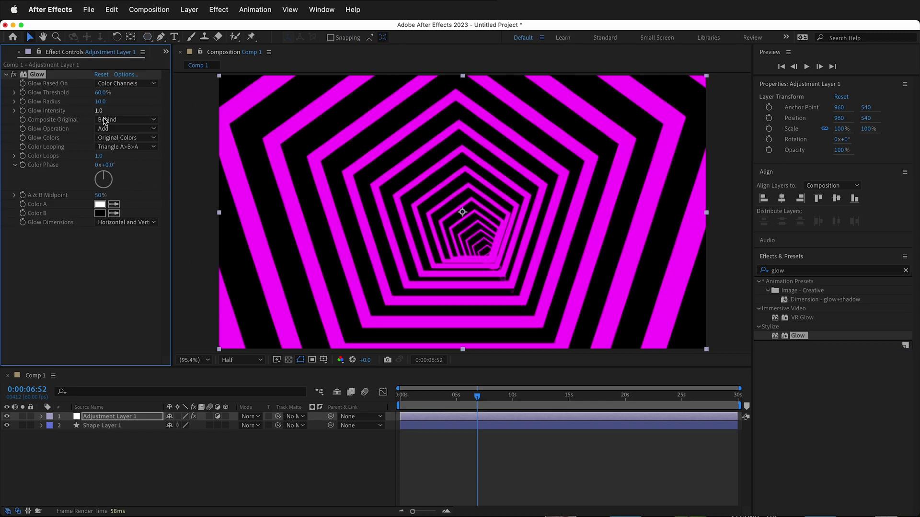
Step: Raise the Glow intensity to 3.4, adjust its threshold, and duplicate it as Glow 2
drag(105, 112, 223, 111)
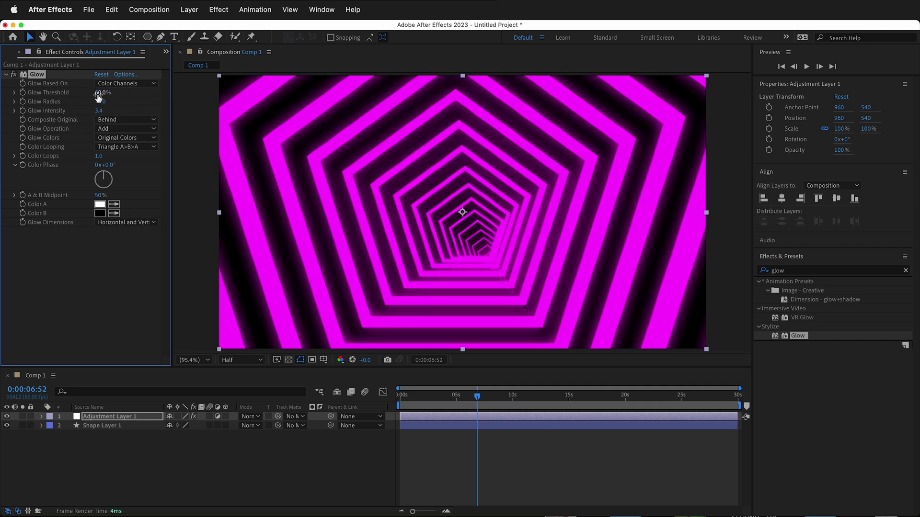
mouse_move(99, 96)
mouse_down()
mouse_move(77, 95)
mouse_move(94, 95)
mouse_up()
key(super+d)
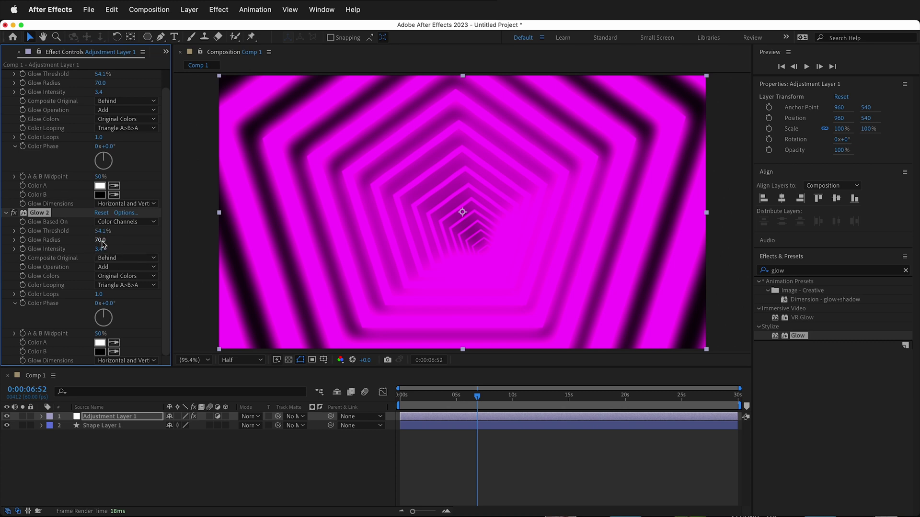
Step: Set Glow 2's radius to 2 and the first Glow to radius 26, threshold 79.6%
drag(102, 245, 36, 246)
drag(101, 86, 78, 85)
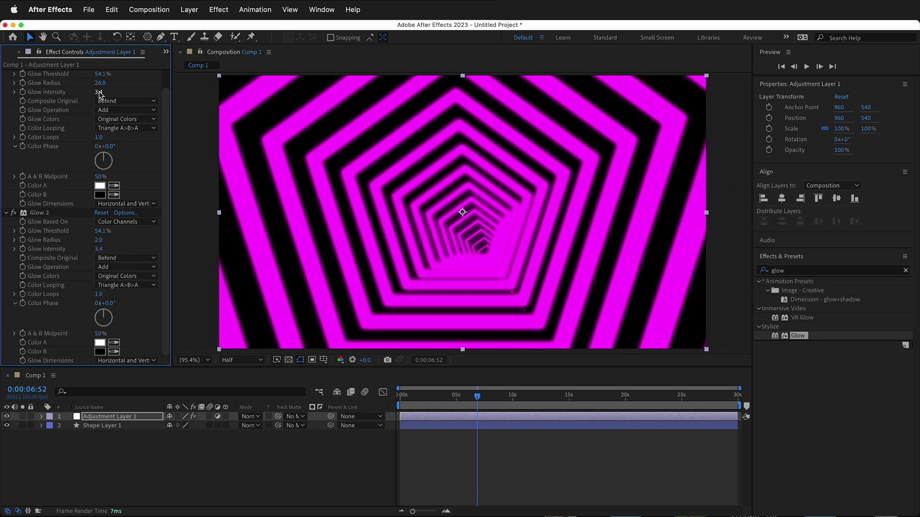
drag(102, 74, 168, 72)
Step: Apply Turbulent Displace (Amount 50, Size 100) to the adjustment layer, undoing a trial Evolution change
click(789, 272)
drag(789, 275, 753, 271)
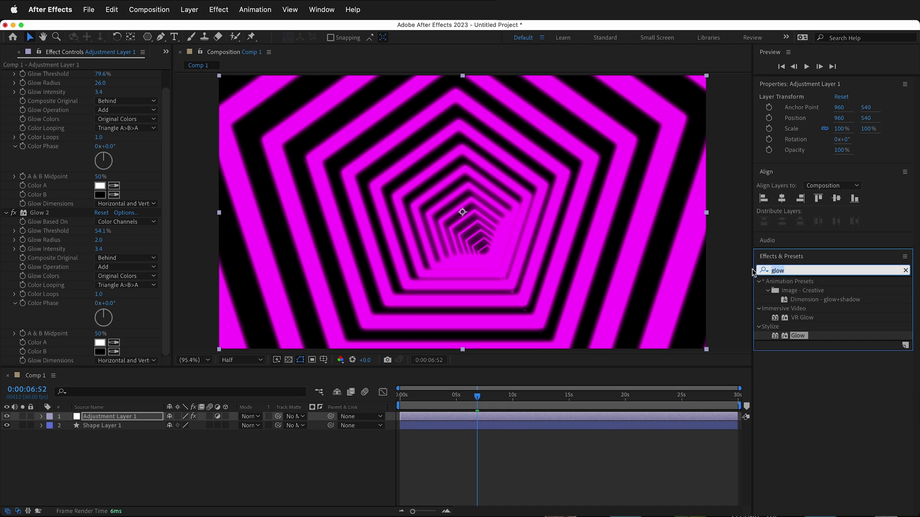
text(turbu)
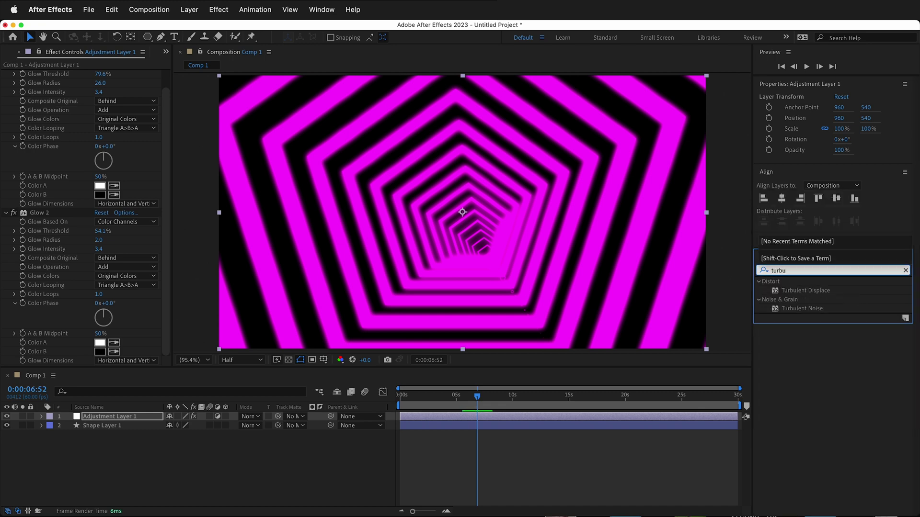
mouse_move(810, 290)
mouse_down()
mouse_move(21, 436)
mouse_move(111, 439)
mouse_move(120, 417)
mouse_up()
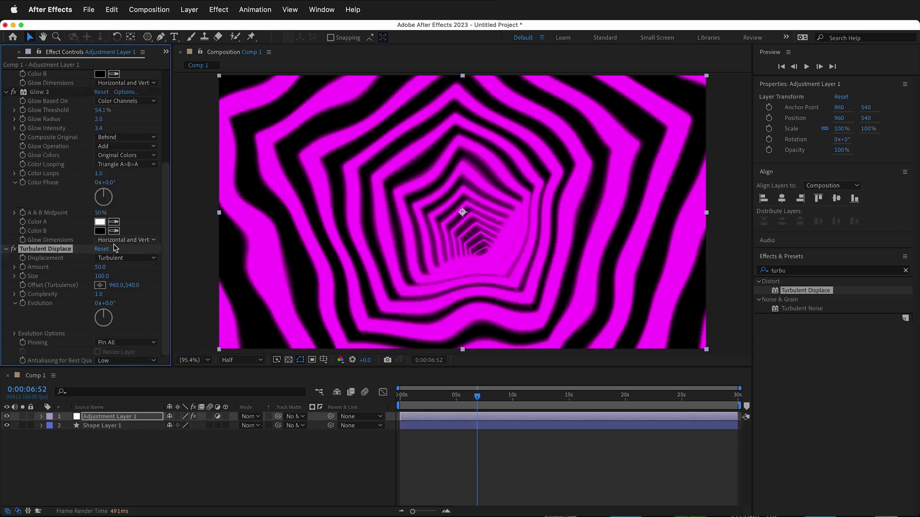
mouse_move(107, 304)
mouse_down()
mouse_move(136, 301)
mouse_move(118, 301)
mouse_up()
key(ctrl+z)
Step: Drive Turbulent Displace Evolution with a time*25 expression and scrub to check the animated warp
alt+click(23, 304)
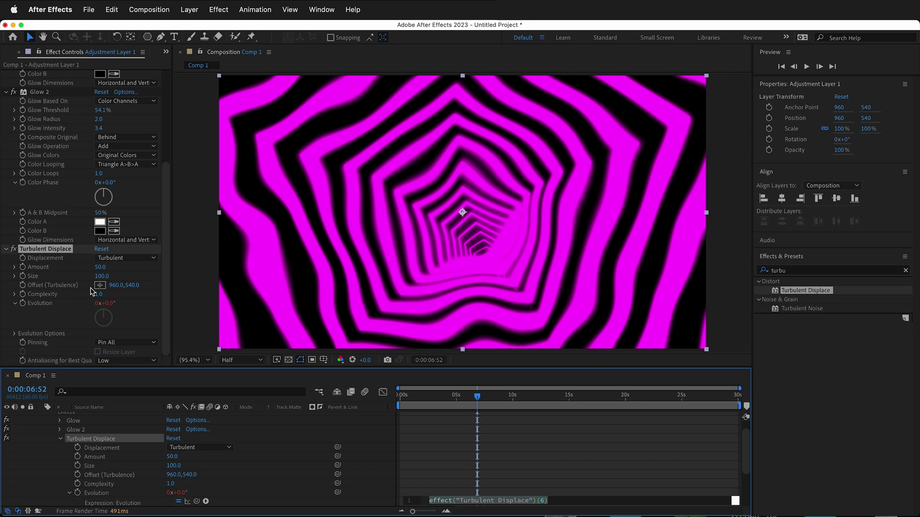
text(ti)
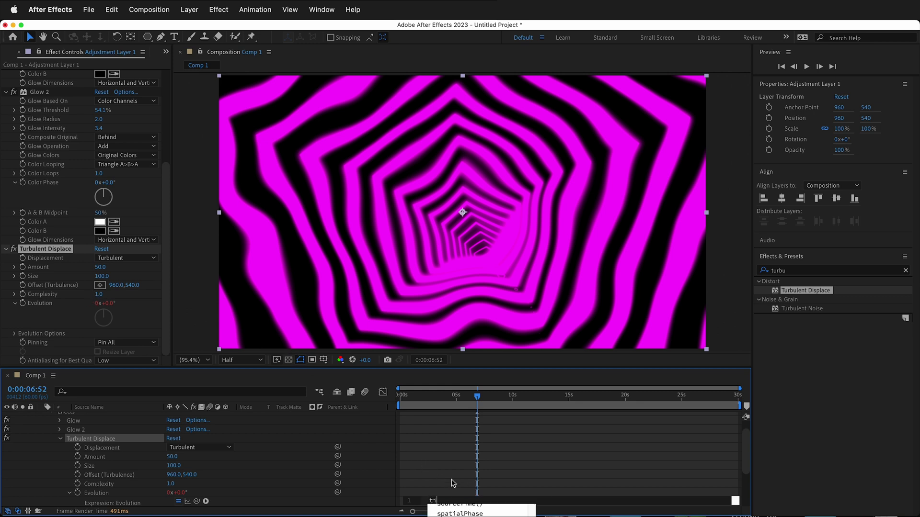
text(me*)
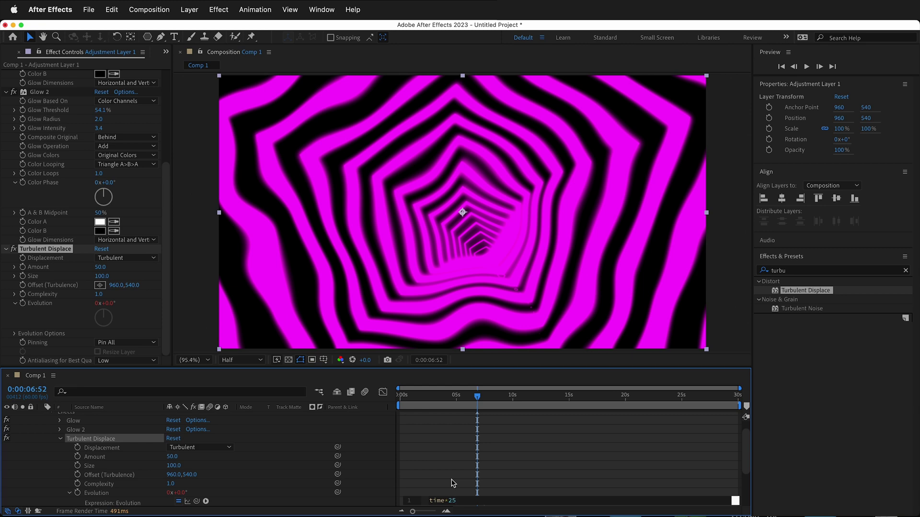
text(25)
click(470, 475)
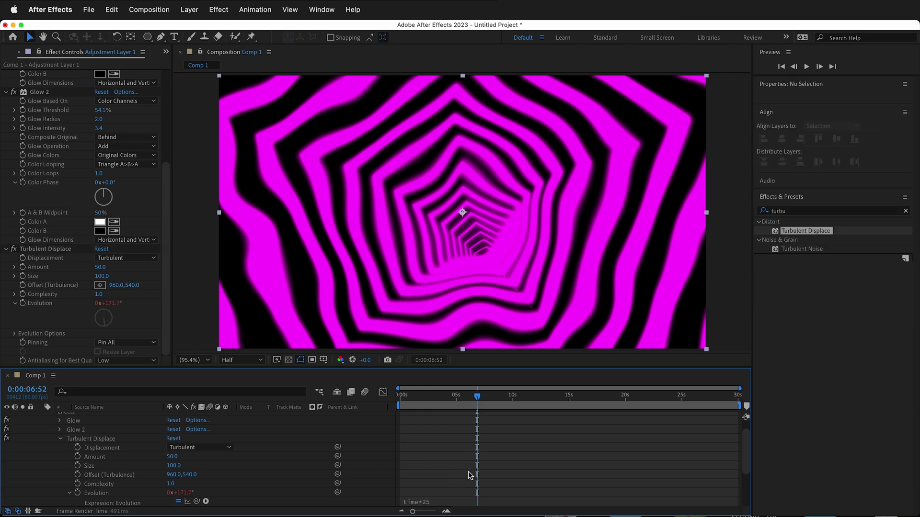
mouse_move(477, 397)
mouse_down()
mouse_move(410, 400)
mouse_move(461, 399)
mouse_up()
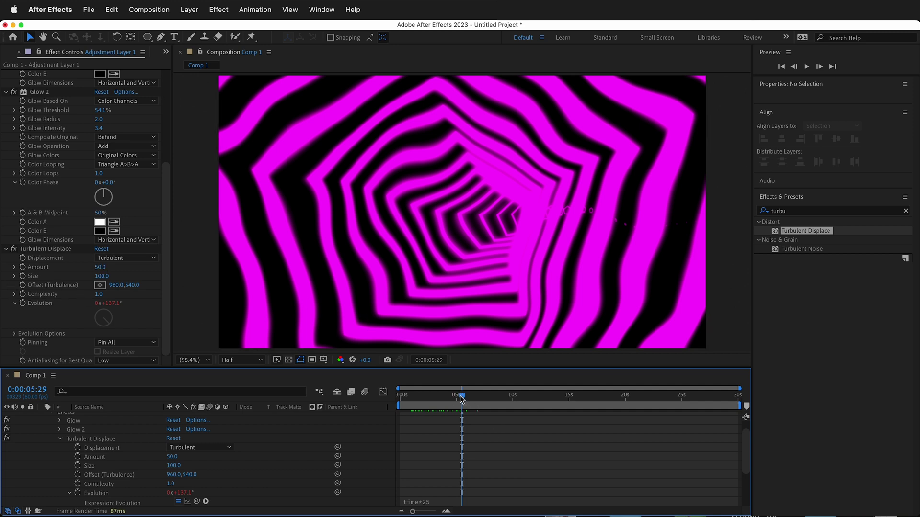
drag(462, 399, 400, 400)
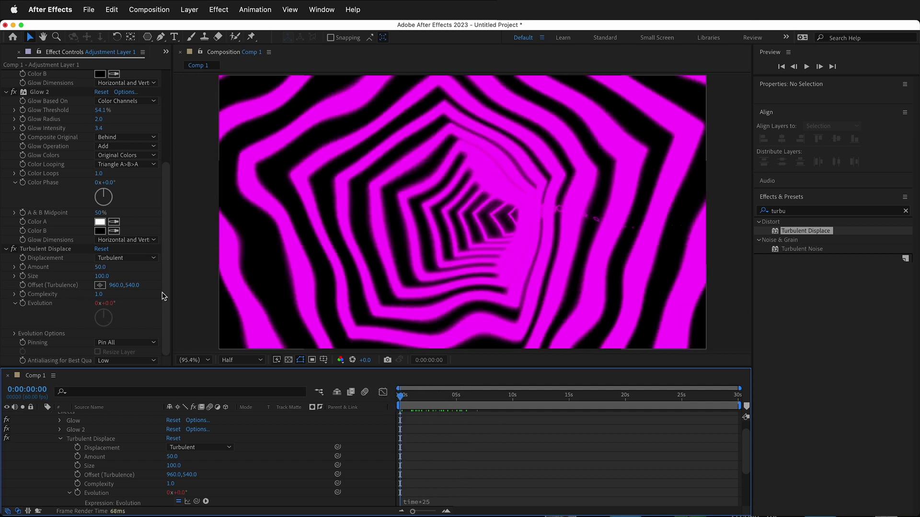
Step: Give Turbulent Displace Size a time*50 expression and scrub to watch the distortion grow
alt+click(23, 276)
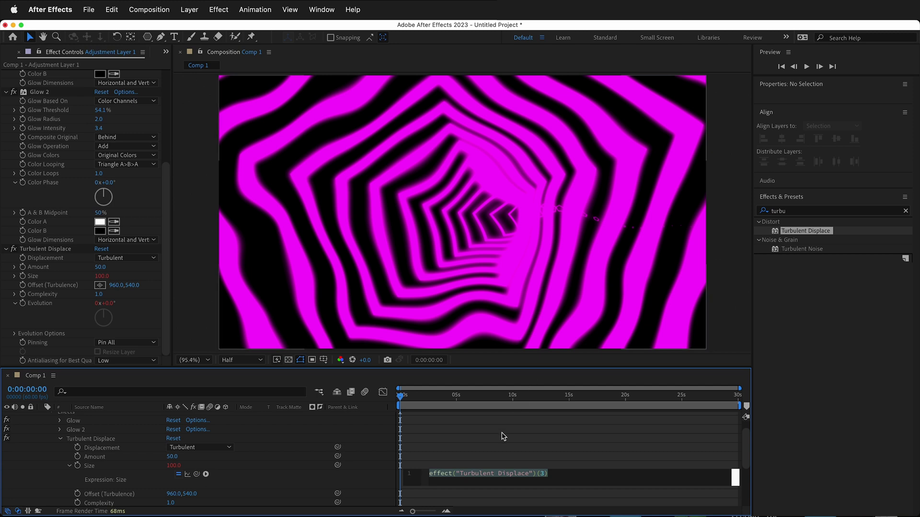
text(tim)
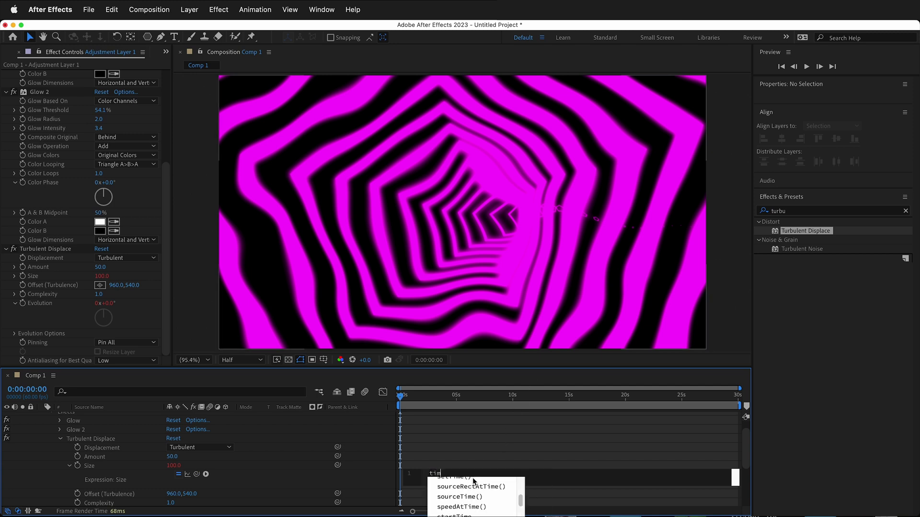
text(2)
key(BackSpace)
text(e*)
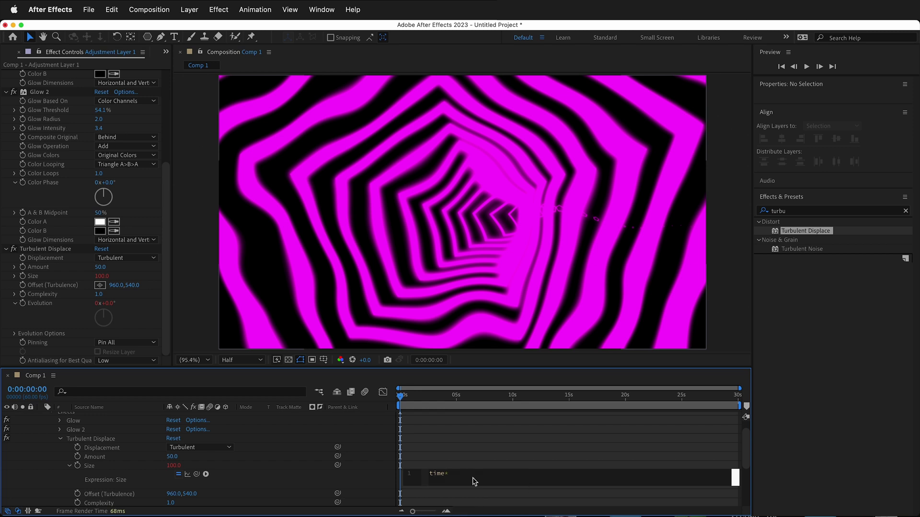
text(50)
click(494, 433)
click(429, 398)
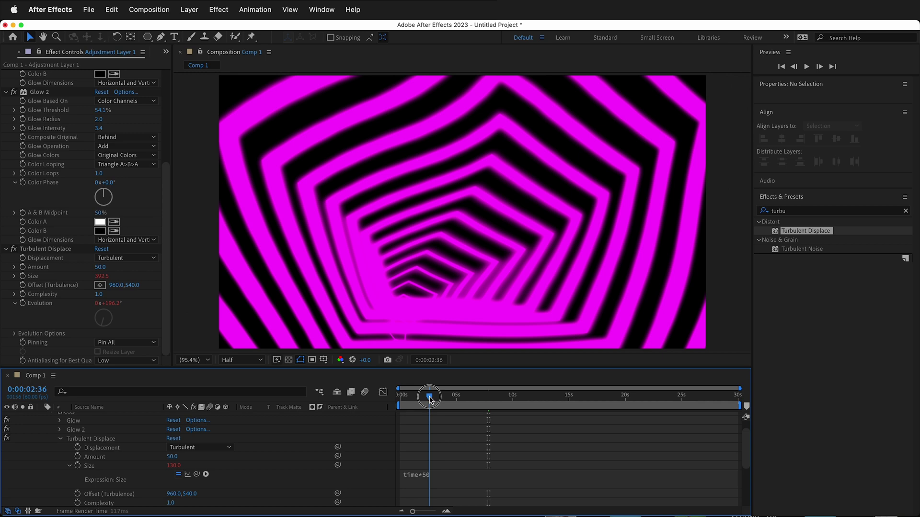
drag(430, 398, 399, 405)
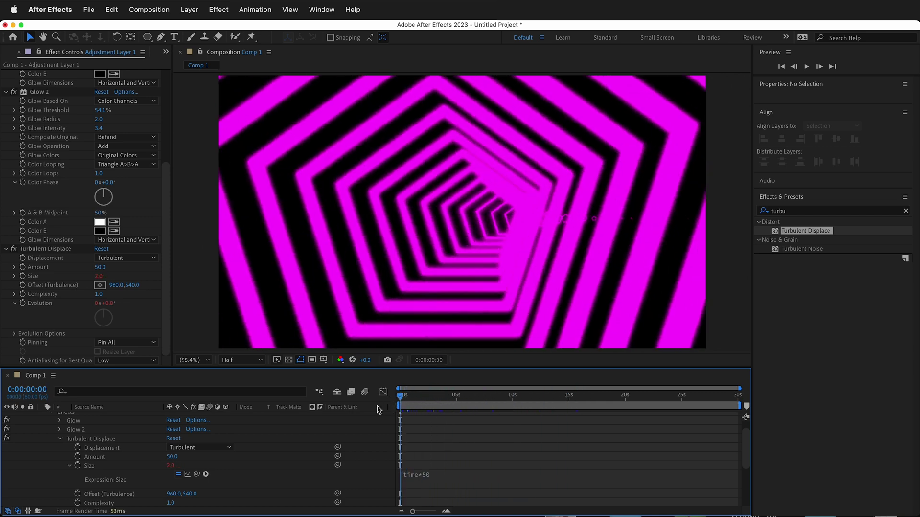